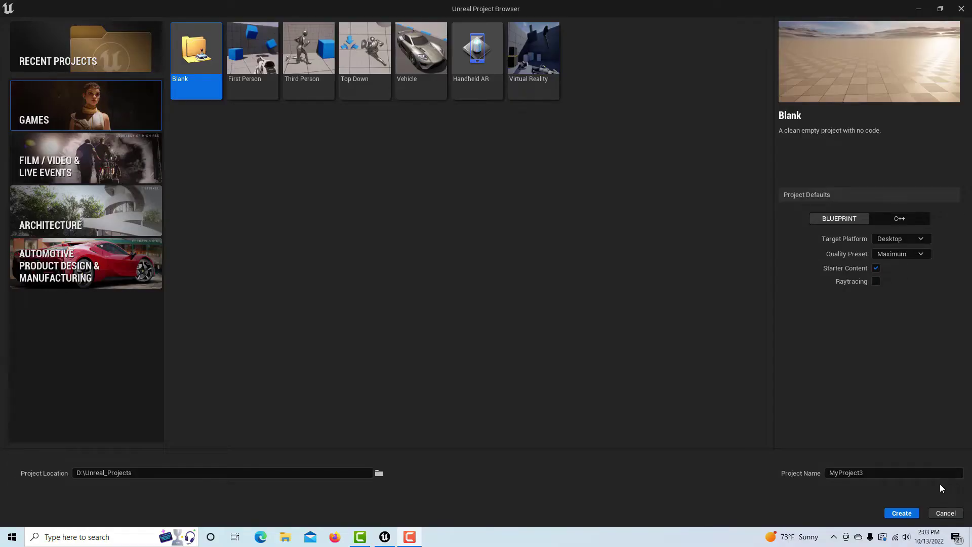
Step: Create a Blank games project named Door909
left_click(888, 472)
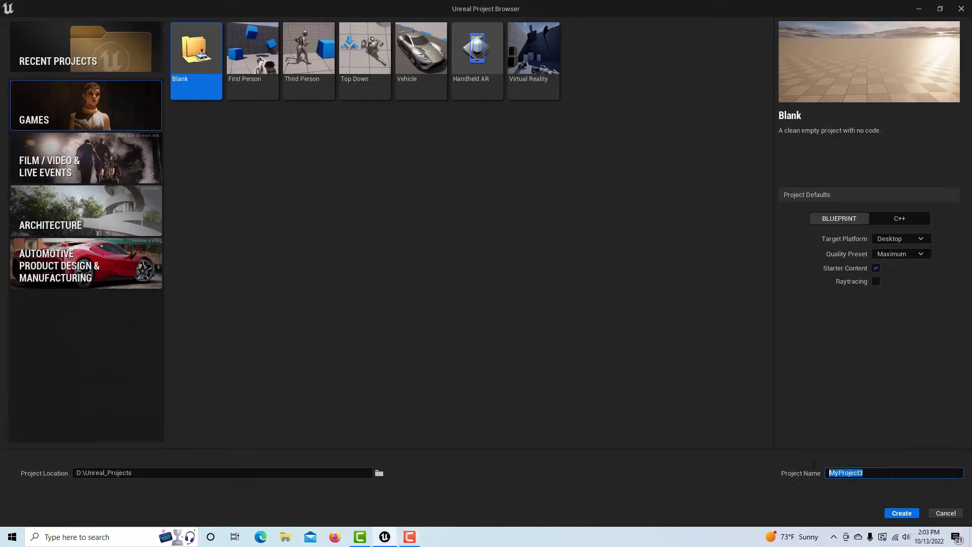
type("Door909")
left_click(901, 513)
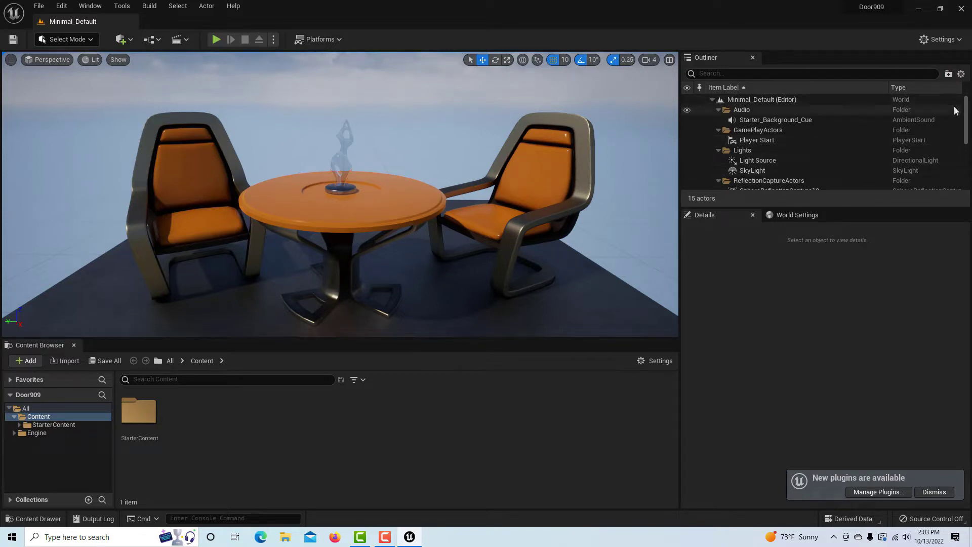
Step: Delete both chairs, the statue and the table from the level
scroll(968, 162, "down", 5)
left_click_drag(969, 162, 969, 157)
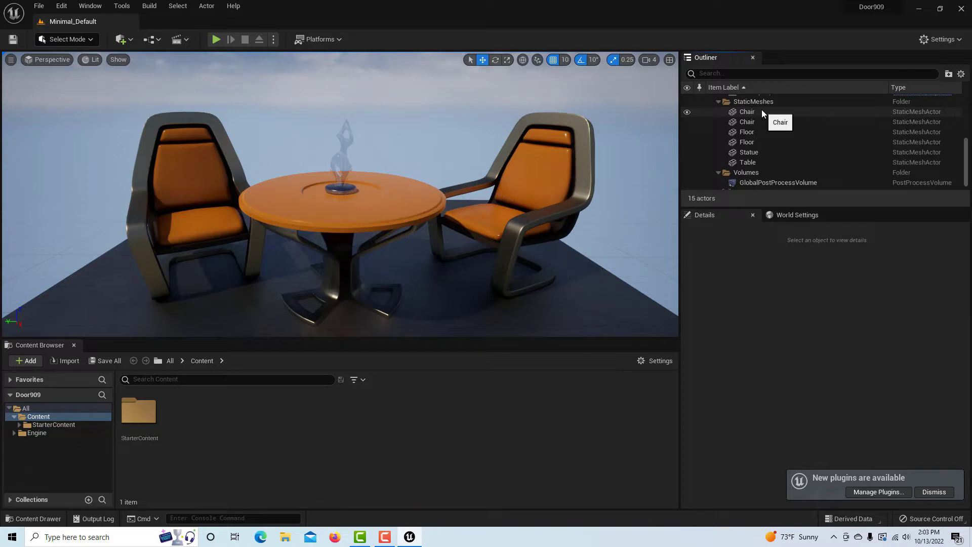
left_click(762, 111)
left_click(763, 122, "ctrl")
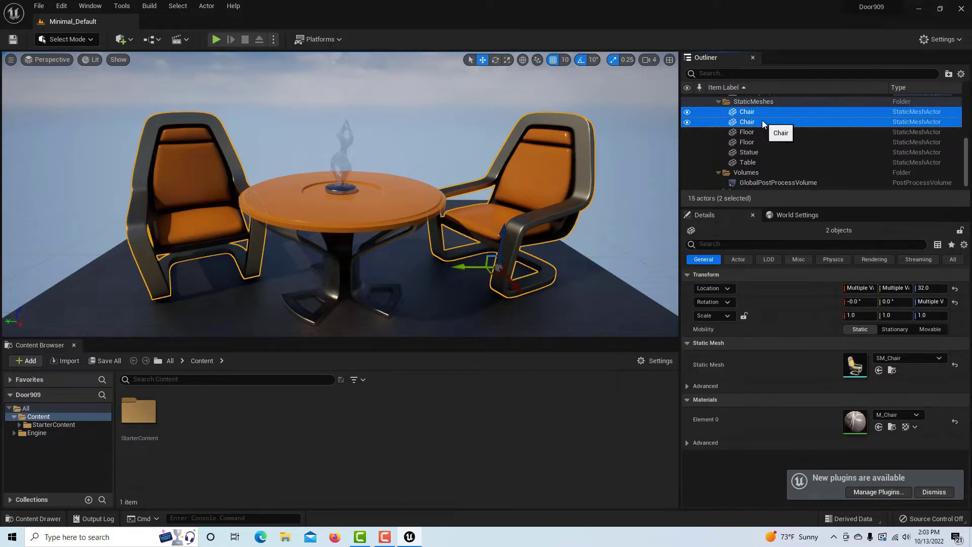
left_click(757, 153, "ctrl")
left_click(756, 163, "ctrl")
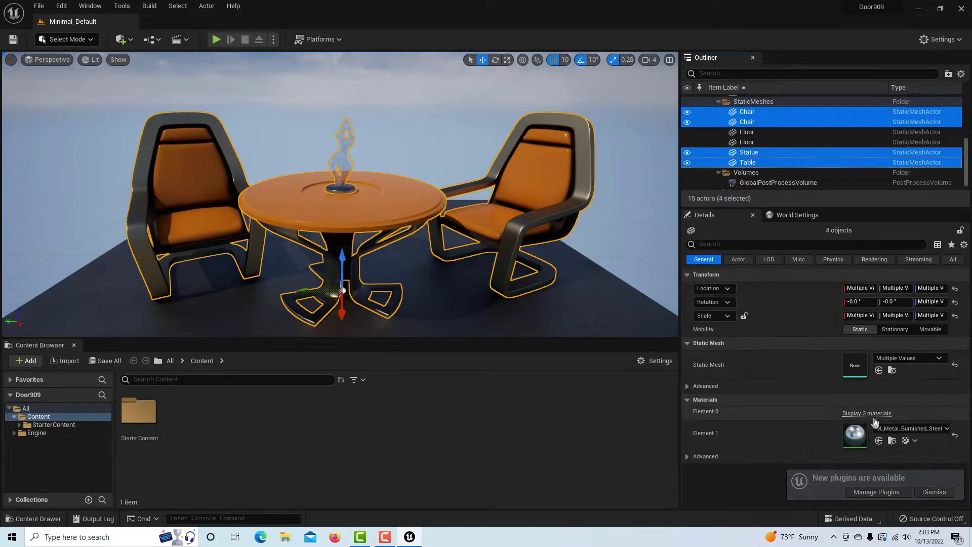
key("Delete")
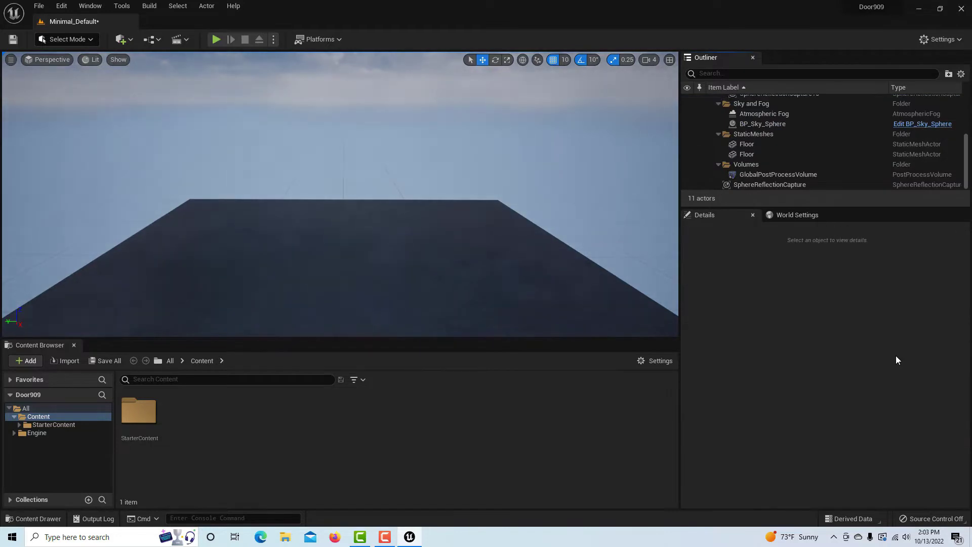
Step: Find the "door" assets in the project content, place SM_DoorFrame on the floor and set its X location to 0
left_click(239, 380)
type("door")
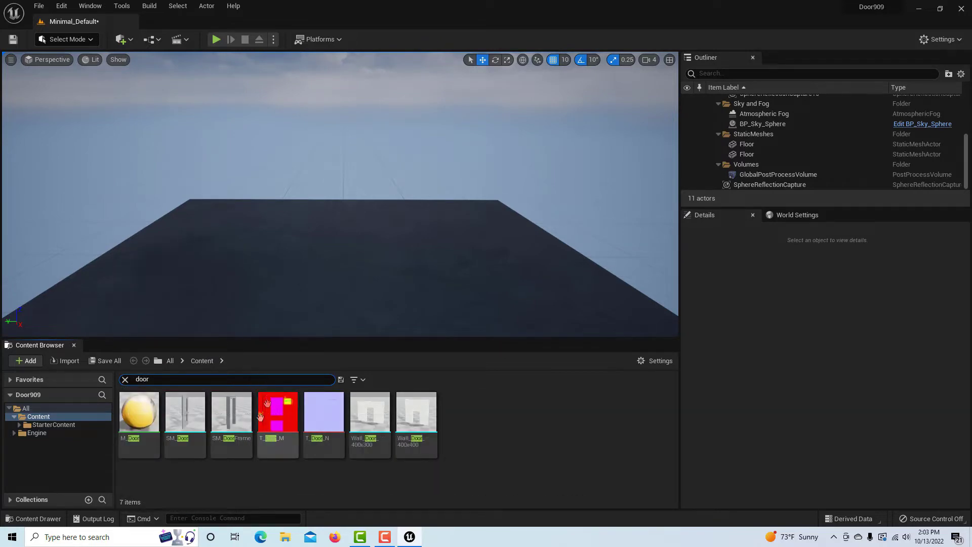
left_click_drag(231, 420, 351, 284)
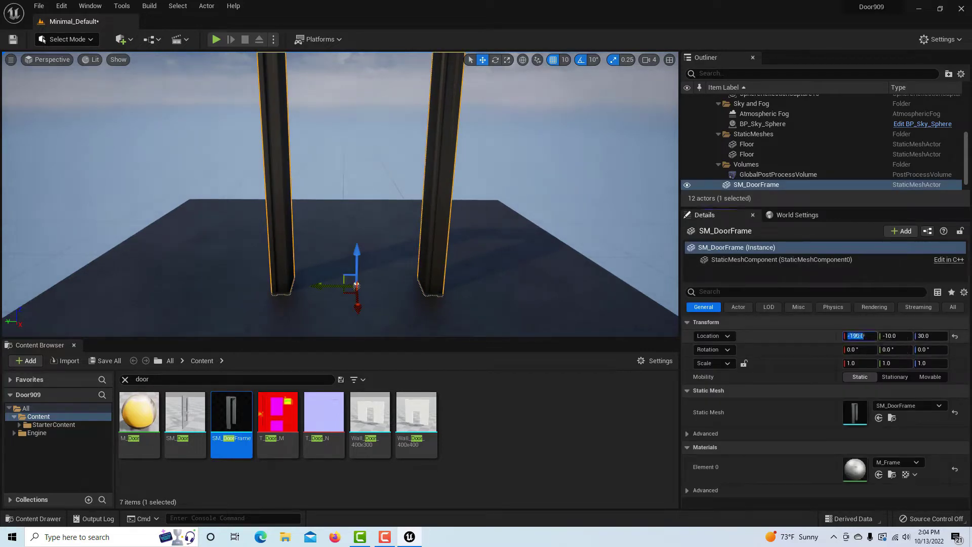
left_click(852, 336)
type("0")
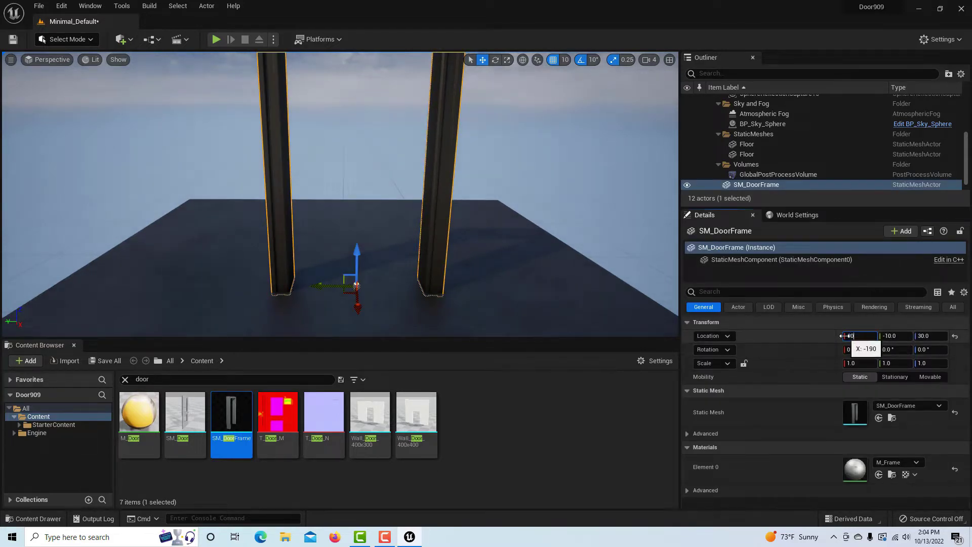
key("Return")
key("f")
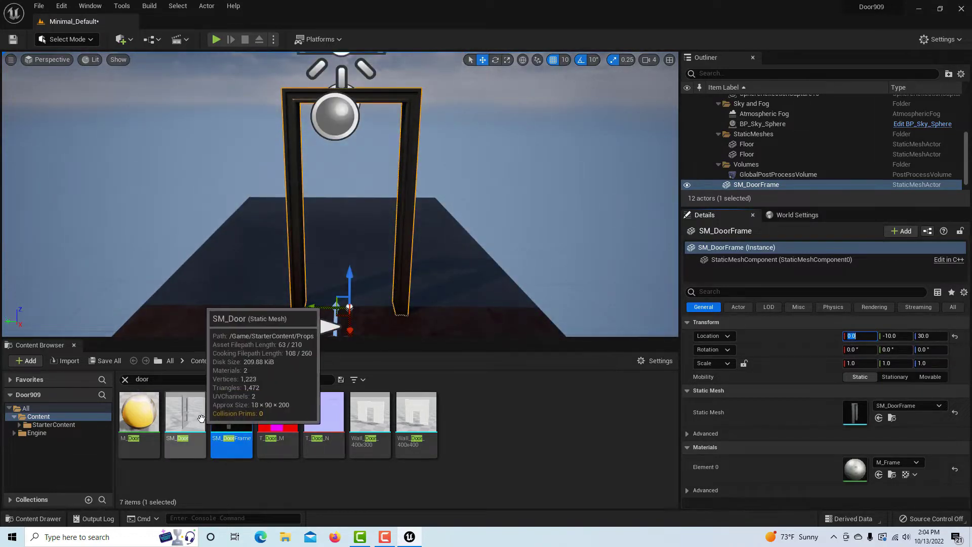
Step: Place SM_Door in front of the door frame at about X 30, Y 40, Z 30 and turn on Game View
left_click_drag(202, 420, 295, 338)
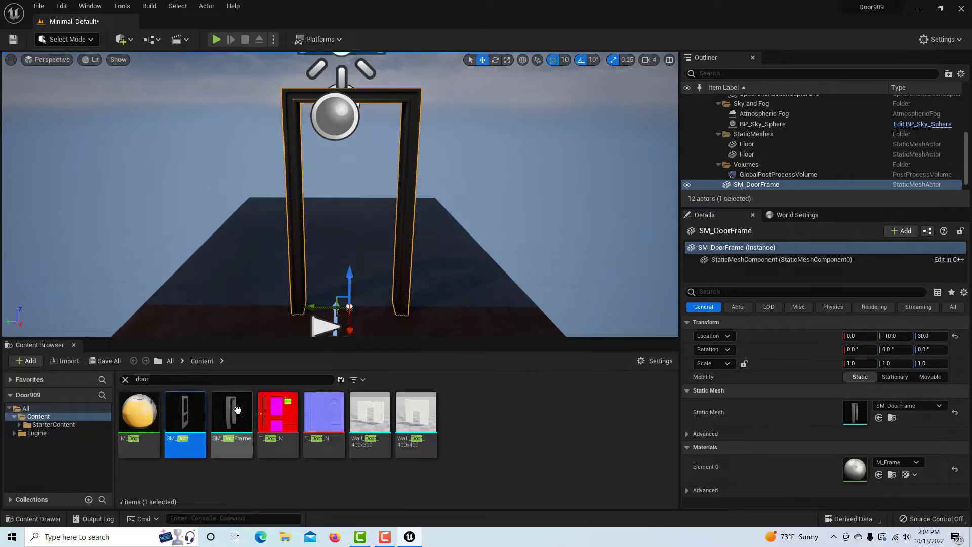
left_click_drag(185, 410, 301, 323)
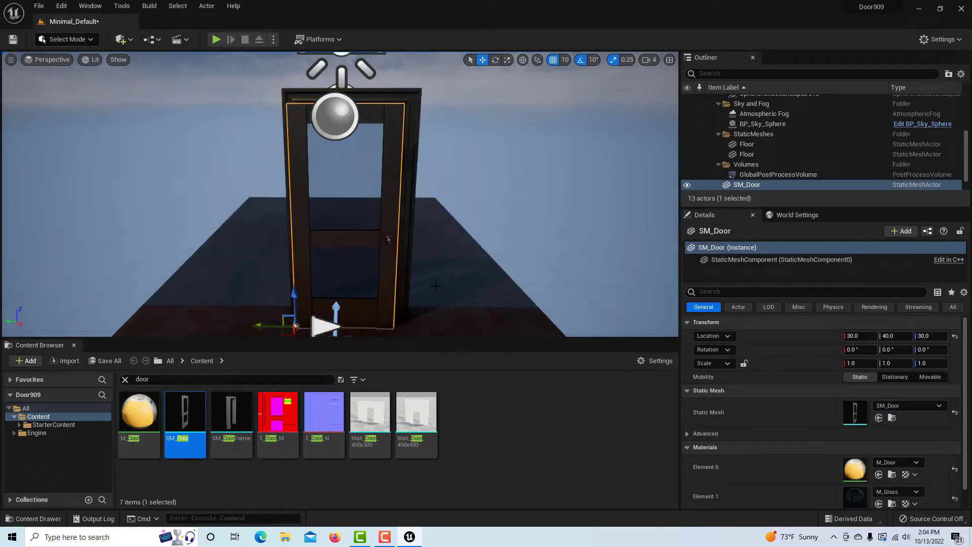
scroll(784, 183, "down", 2)
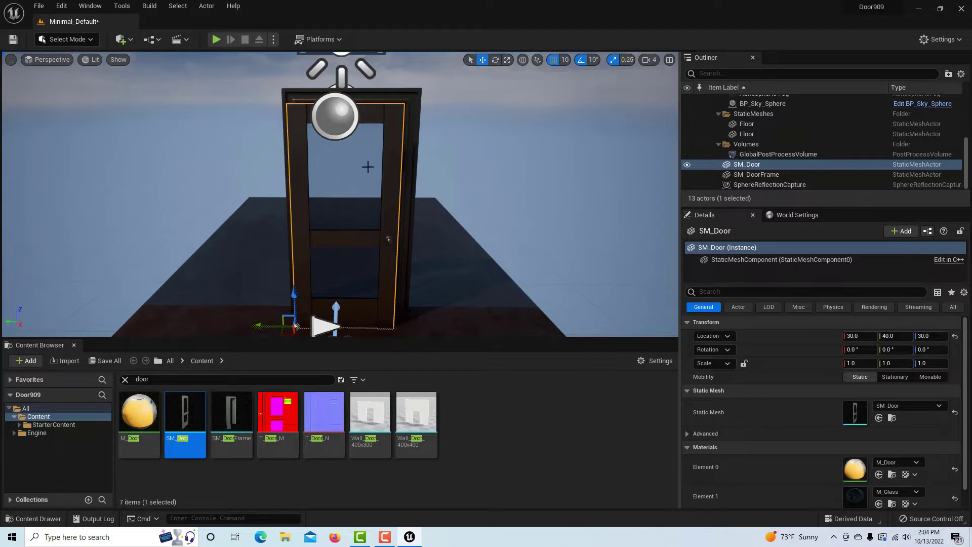
mouse_move(447, 216)
right_mouse_down()
mouse_move(430, 195)
mouse_move(453, 231)
mouse_move(482, 211)
mouse_move(439, 218)
mouse_move(448, 224)
mouse_move(446, 215)
right_mouse_up()
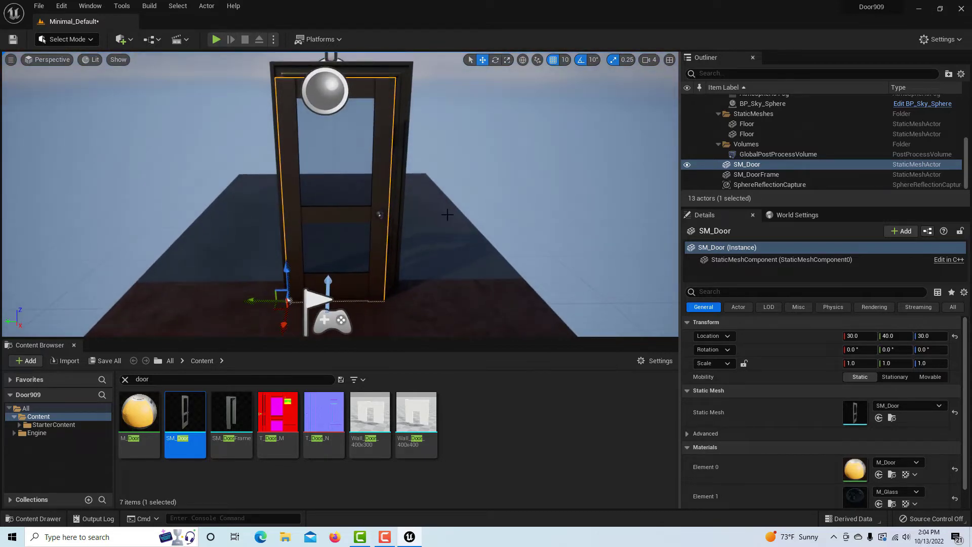
key("g")
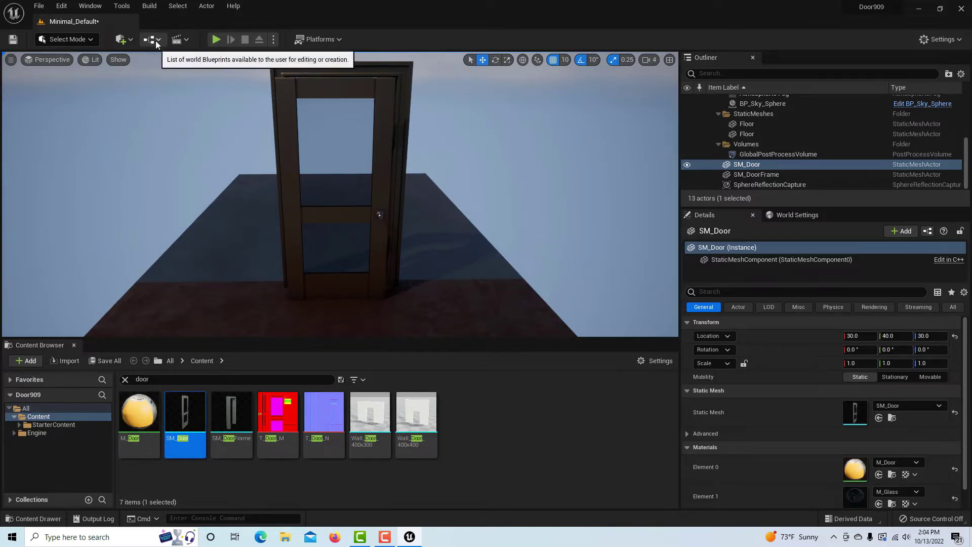
Step: Search the editor preferences for "orb" and locate the Orbit camera around selection option
left_click(61, 6)
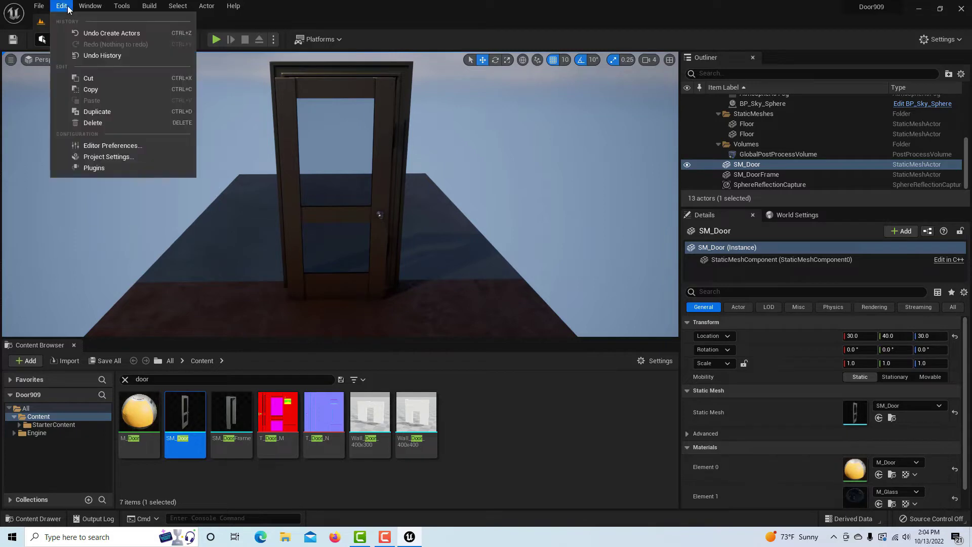
left_click(113, 146)
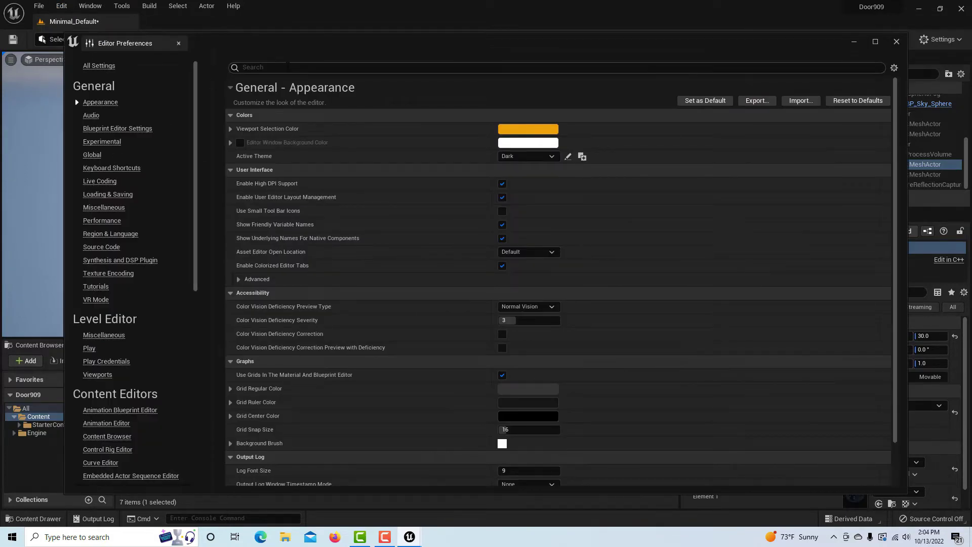
type("orbt")
key("BackSpace")
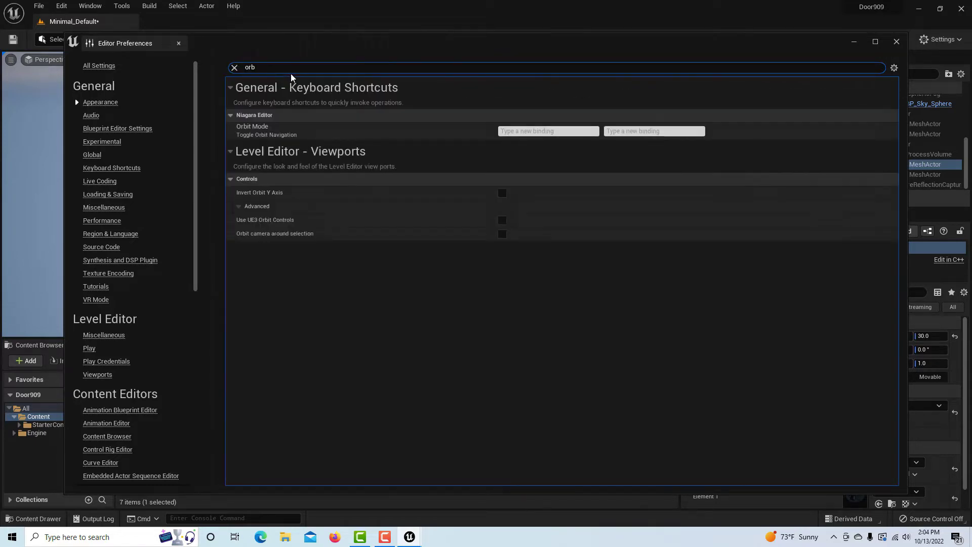
left_click(502, 233)
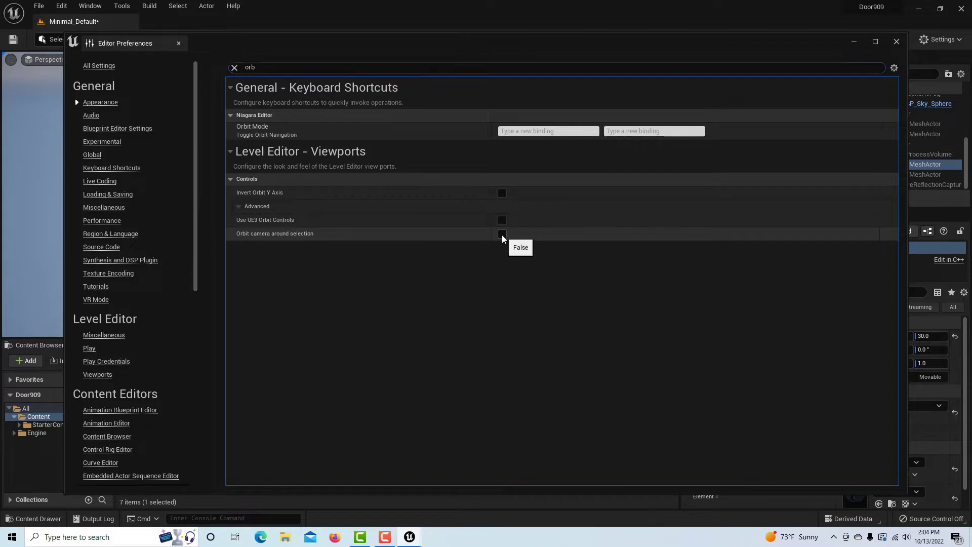
left_click(896, 41)
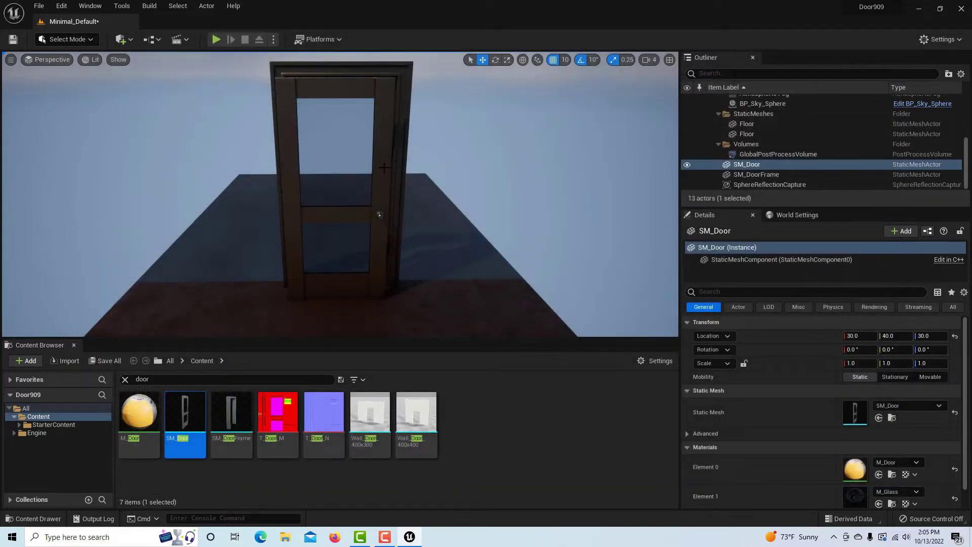
Step: Select the door and examine its position relative to the frame from the side and the front
left_click(384, 167)
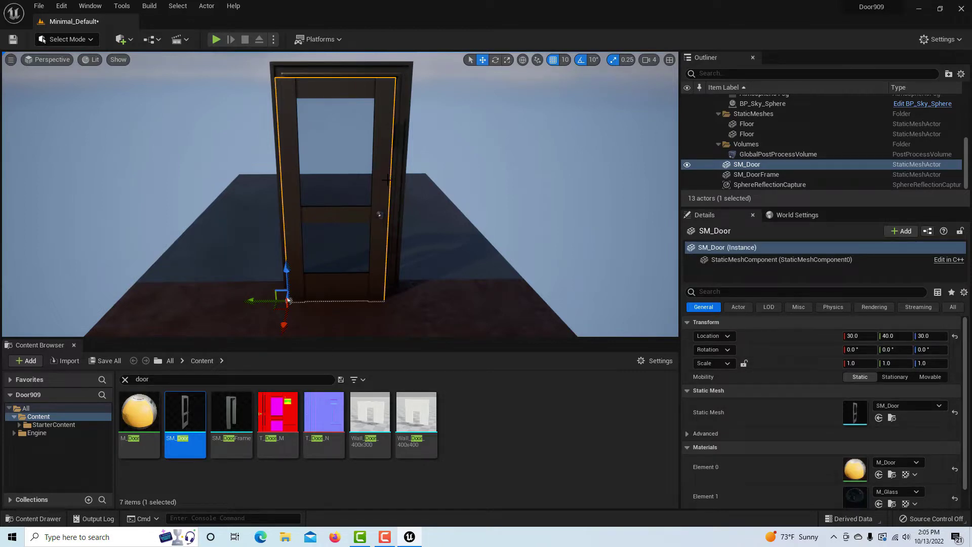
left_click_drag(414, 183, 217, 205, "alt")
key("f")
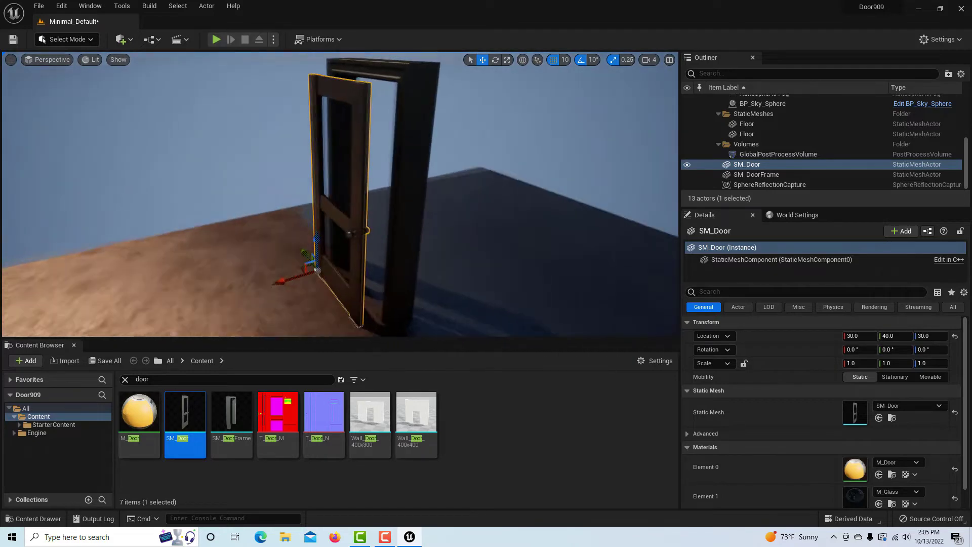
mouse_move(341, 195)
left_mouse_down("alt")
mouse_move(355, 214)
mouse_move(350, 202)
left_mouse_up("alt")
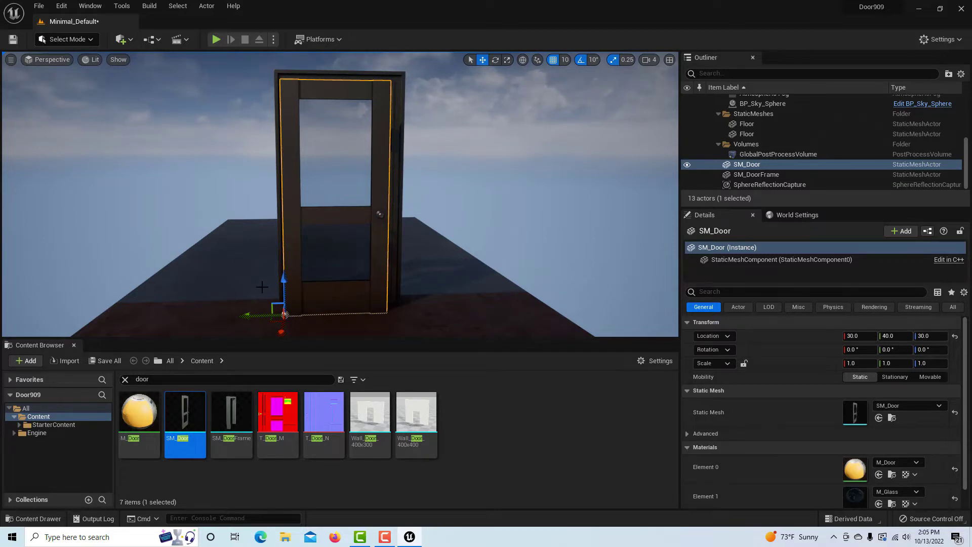
left_click_drag(262, 287, 260, 284, "alt")
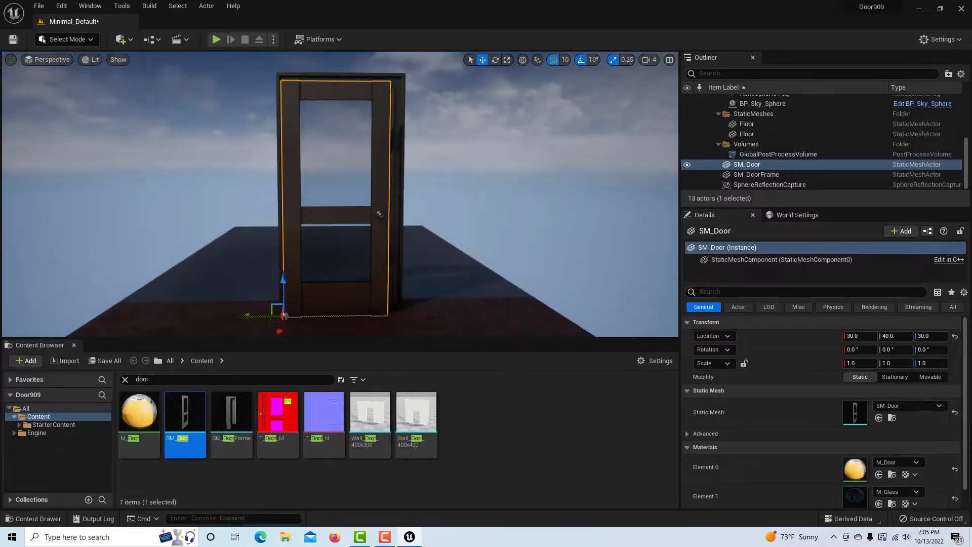
right_click_drag(261, 281, 258, 285)
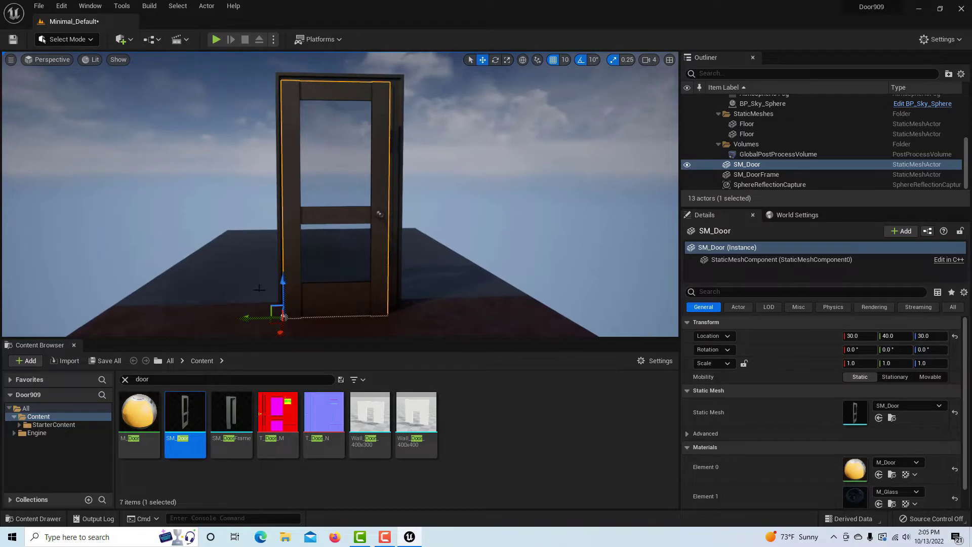
Step: Make two sideways copies of the door along the Y axis and delete both copies
left_click_drag(264, 312, 175, 321, "alt")
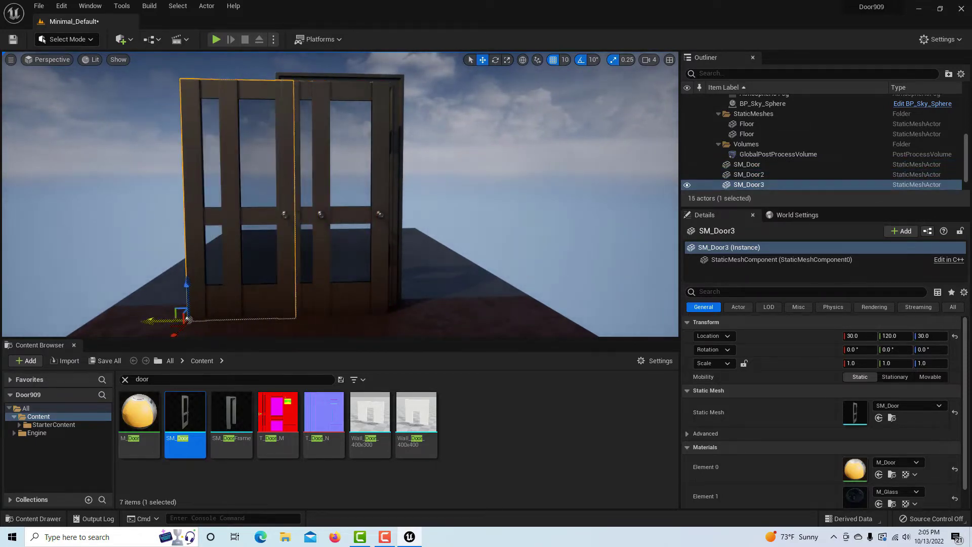
left_click(774, 185)
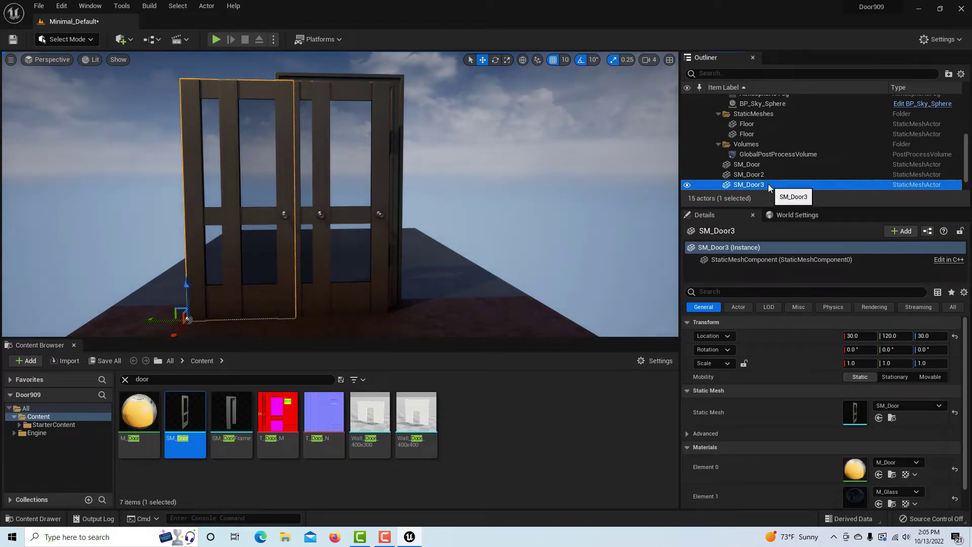
key("Delete")
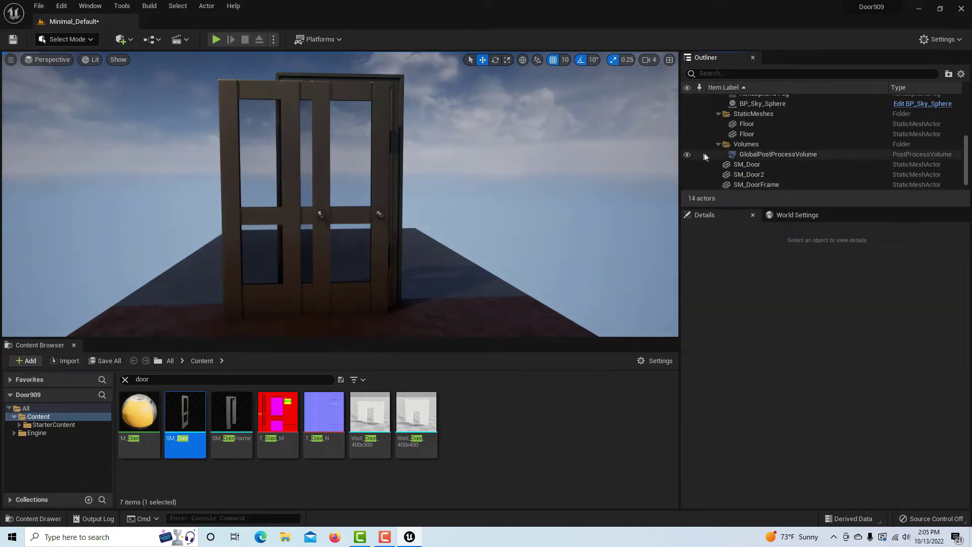
left_click(776, 173)
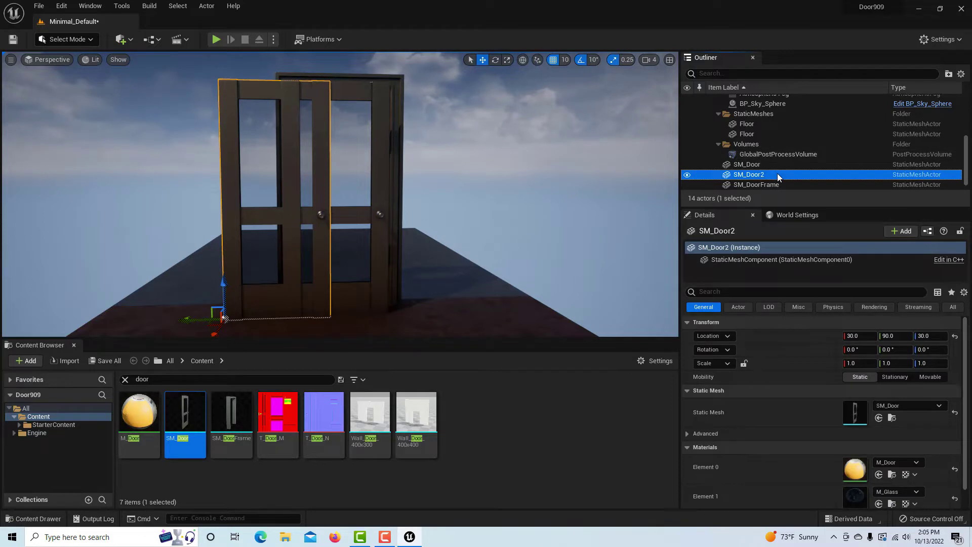
key("Delete")
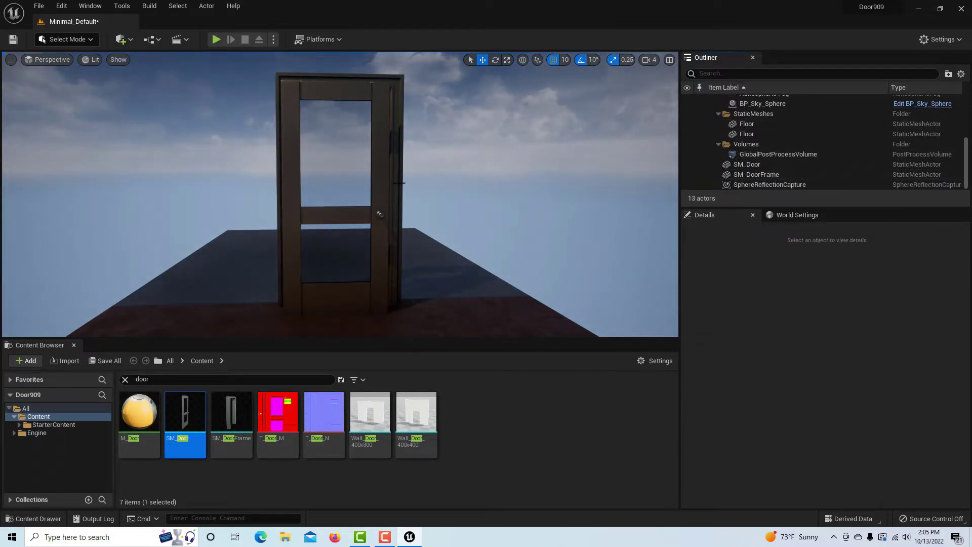
Step: Select SM_Door and shift it back into the frame by setting its X location to -3
left_click(390, 184)
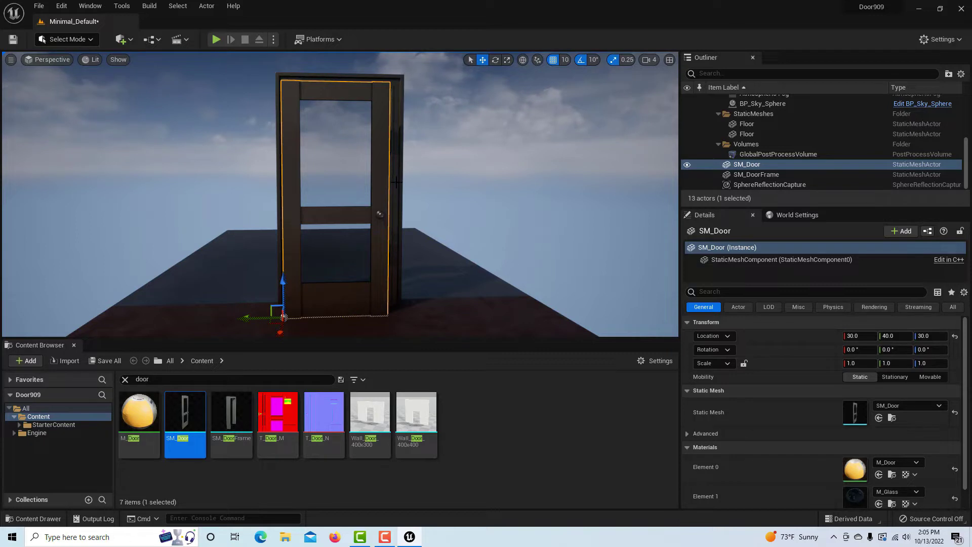
key("e")
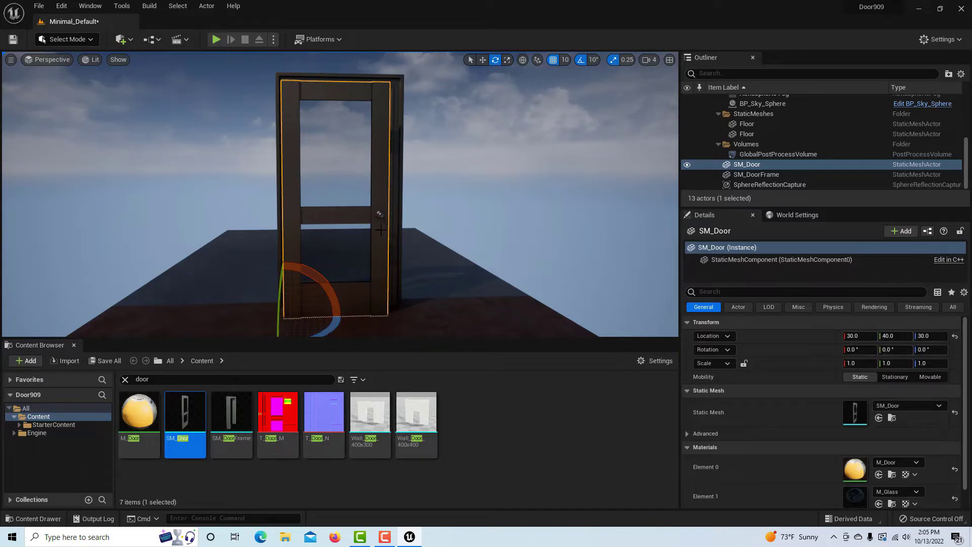
left_click_drag(448, 231, 288, 228, "alt")
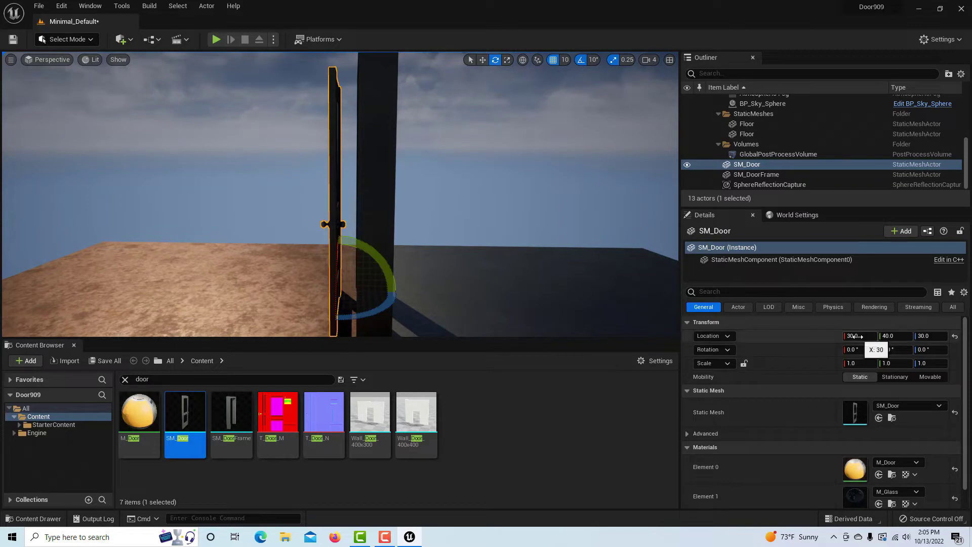
left_click_drag(858, 337, 838, 337)
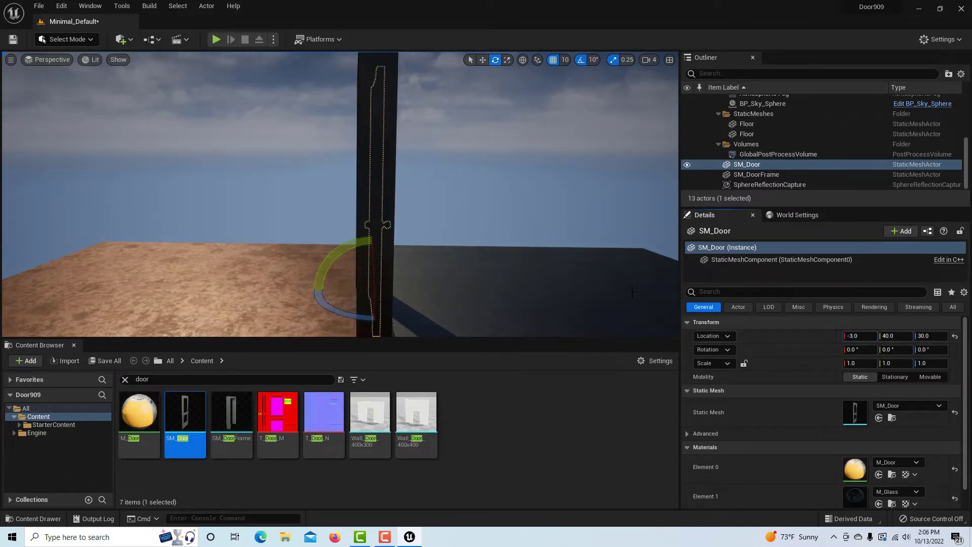
left_click_drag(550, 262, 684, 263, "alt")
right_click_drag(324, 189, 344, 189)
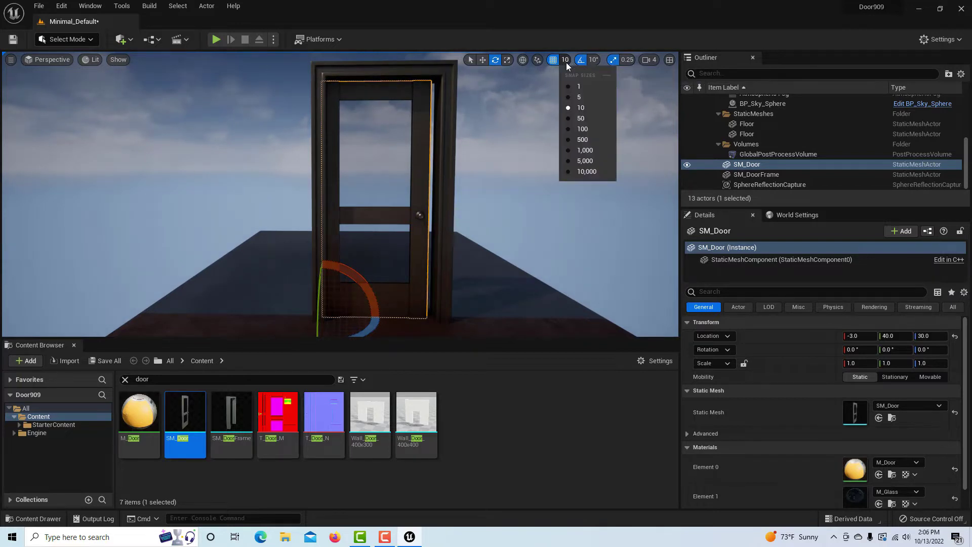
Step: Set the grid snap size to 1, centre SM_Door in its frame at Y location 35, and check the fit
left_click(572, 87)
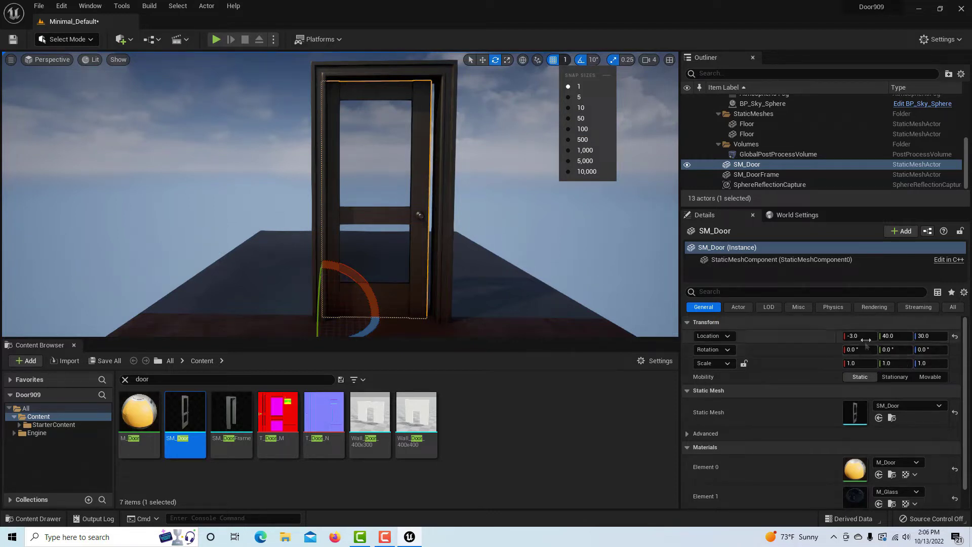
left_click_drag(898, 335, 887, 335)
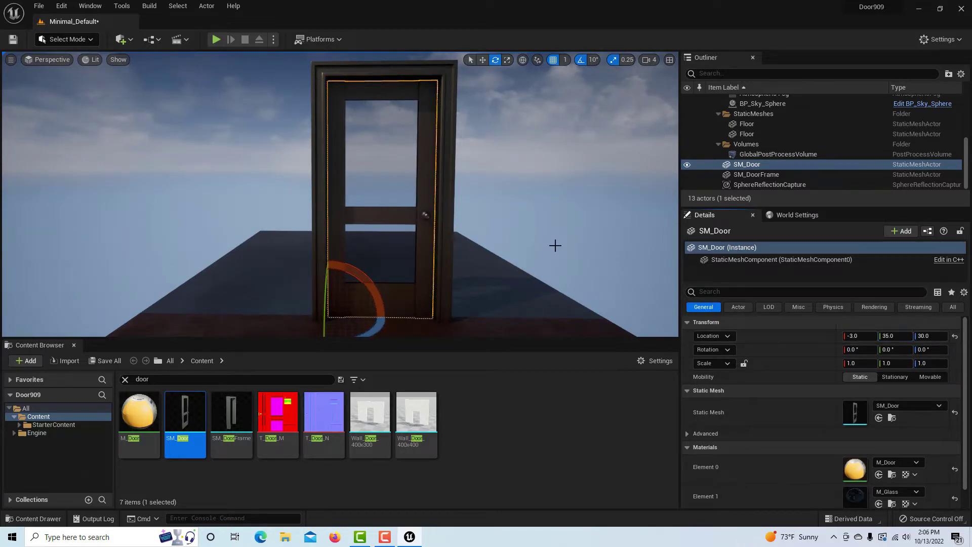
left_click_drag(555, 246, 395, 245, "alt")
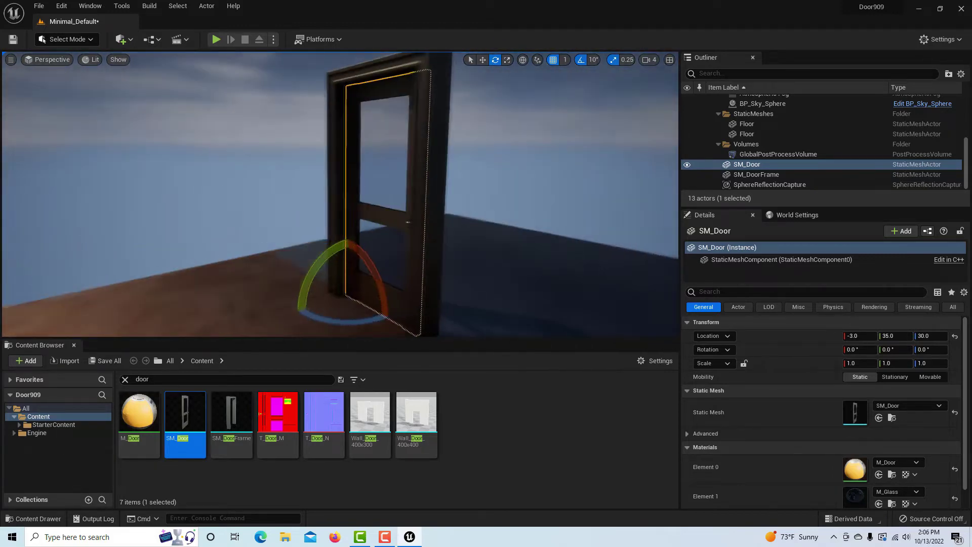
left_click_drag(547, 228, 518, 229, "alt")
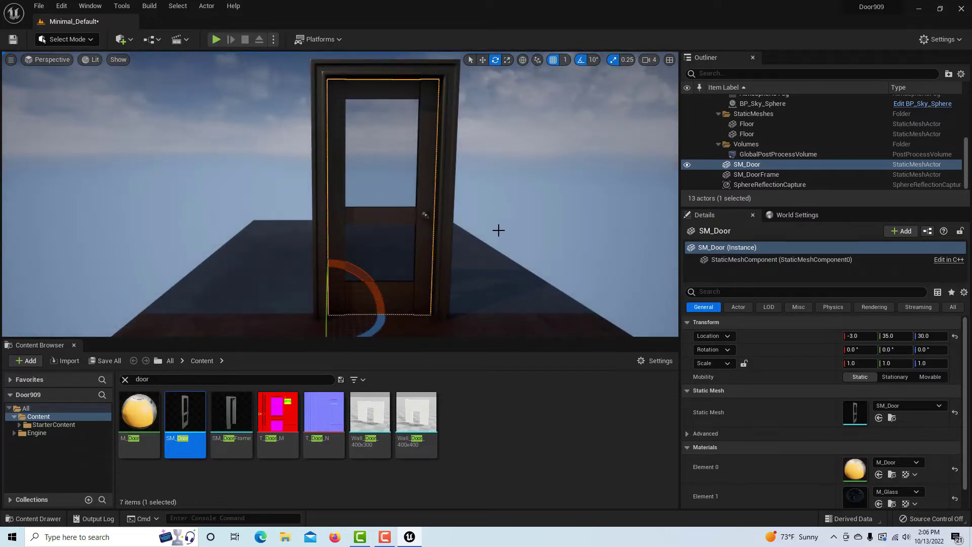
scroll(496, 231, "down", 4)
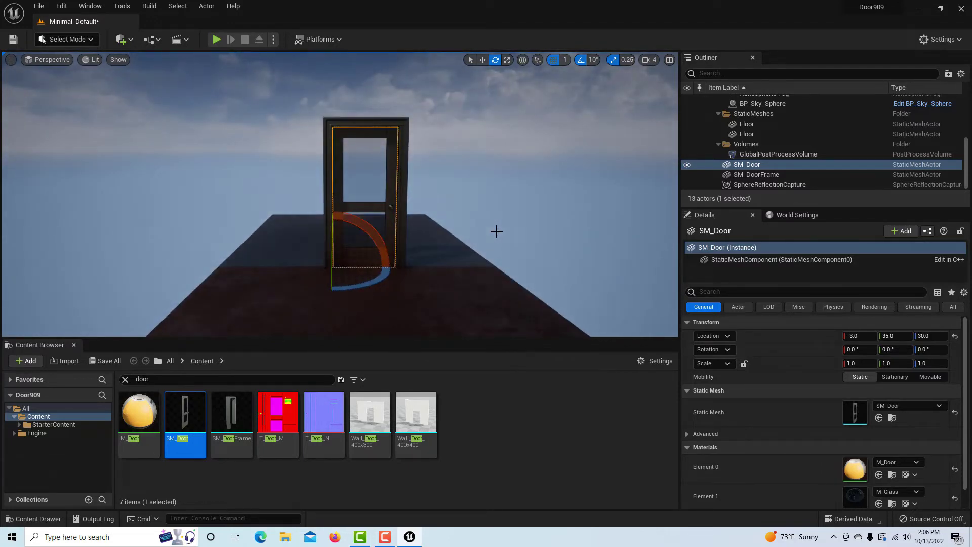
scroll(496, 231, "up", 2)
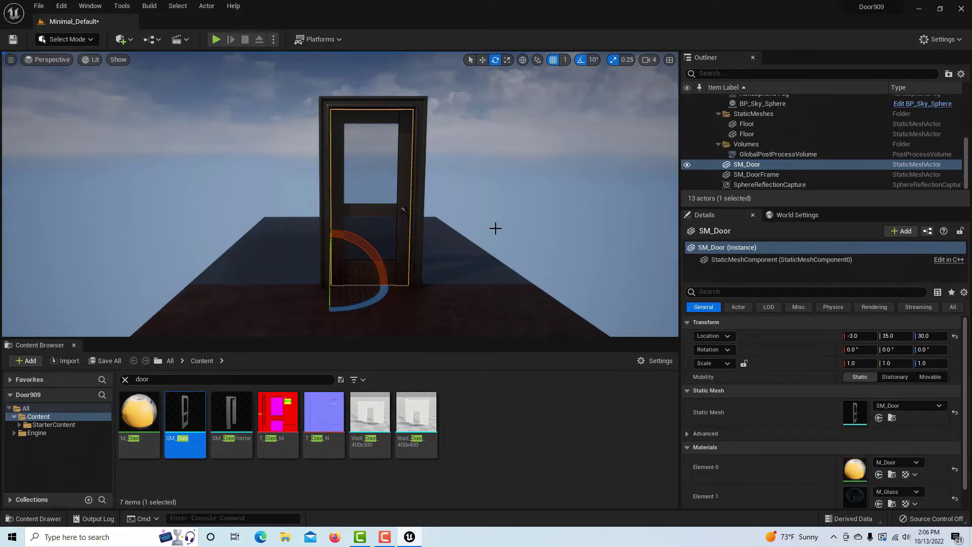
Step: Turn off game view to show the editor icons and add a Trigger Box actor to the level
key("g")
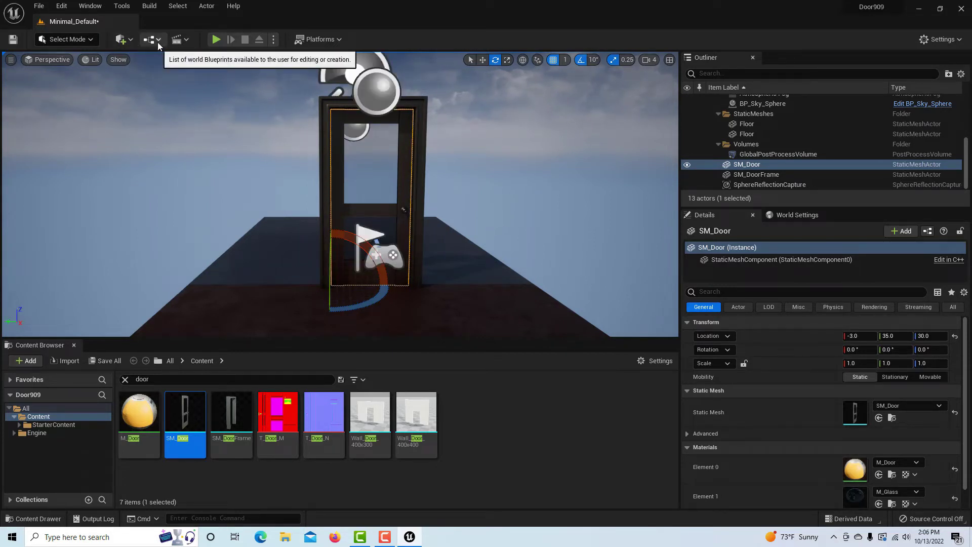
left_click(131, 42)
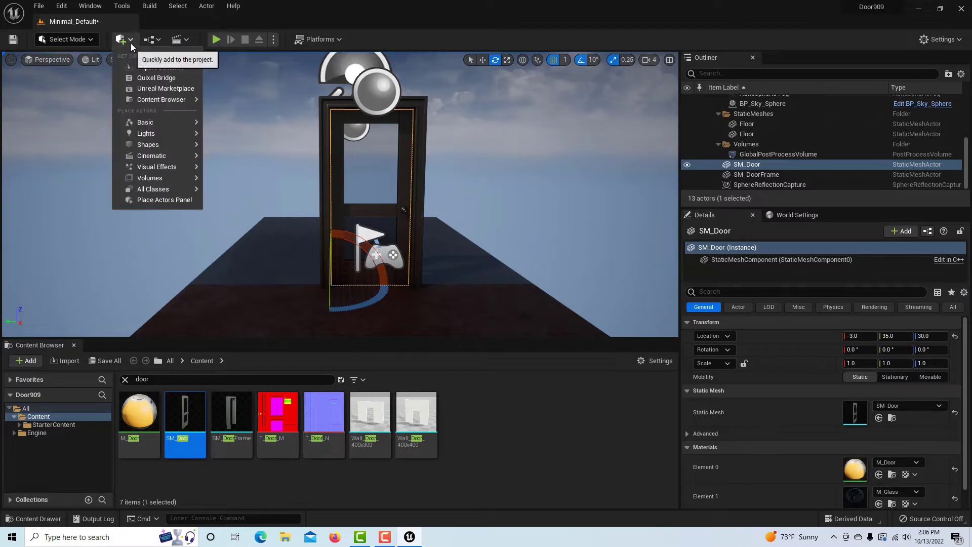
mouse_move(176, 126)
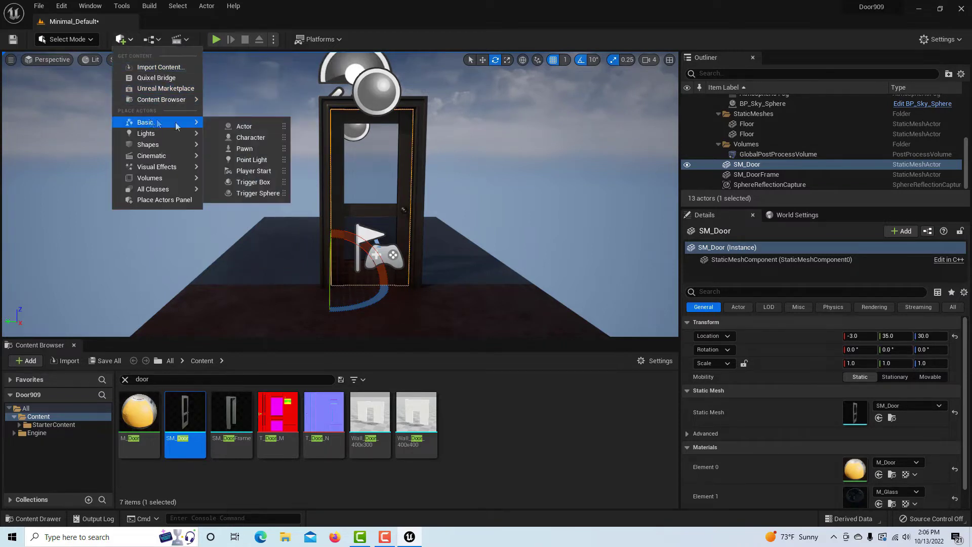
left_click(251, 182)
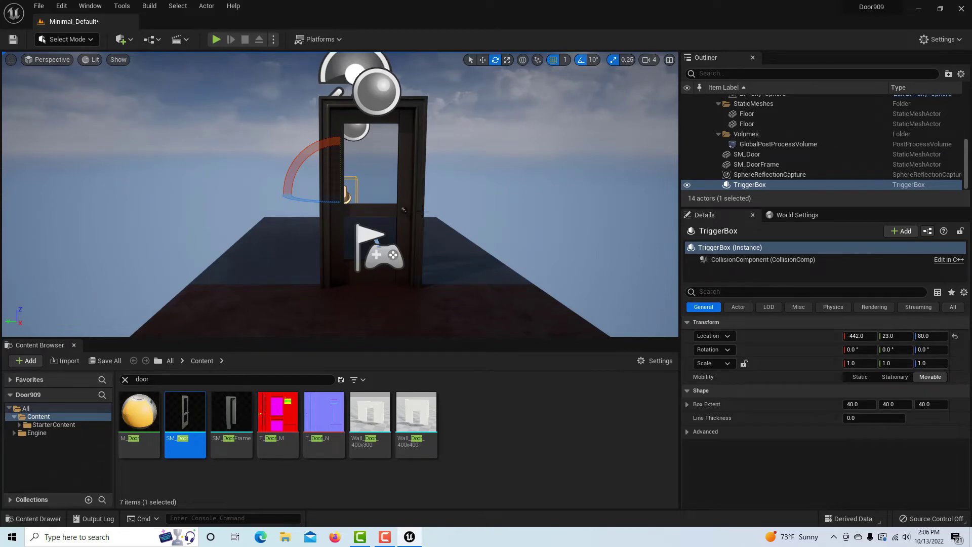
Step: Move the trigger box to the door at X location 5 and thicken its outline to a line thickness of about 13.3
left_click_drag(423, 211, 246, 206, "alt")
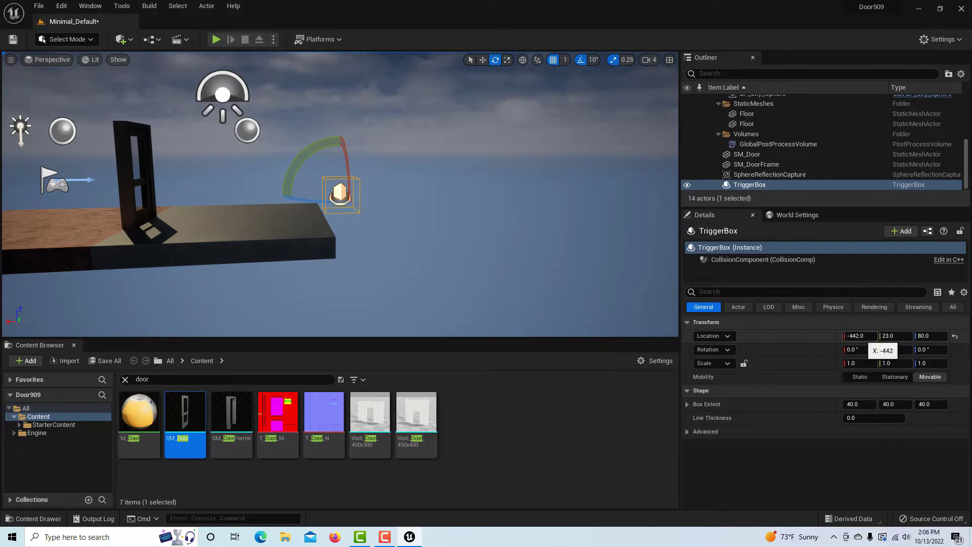
left_click_drag(861, 336, 929, 336)
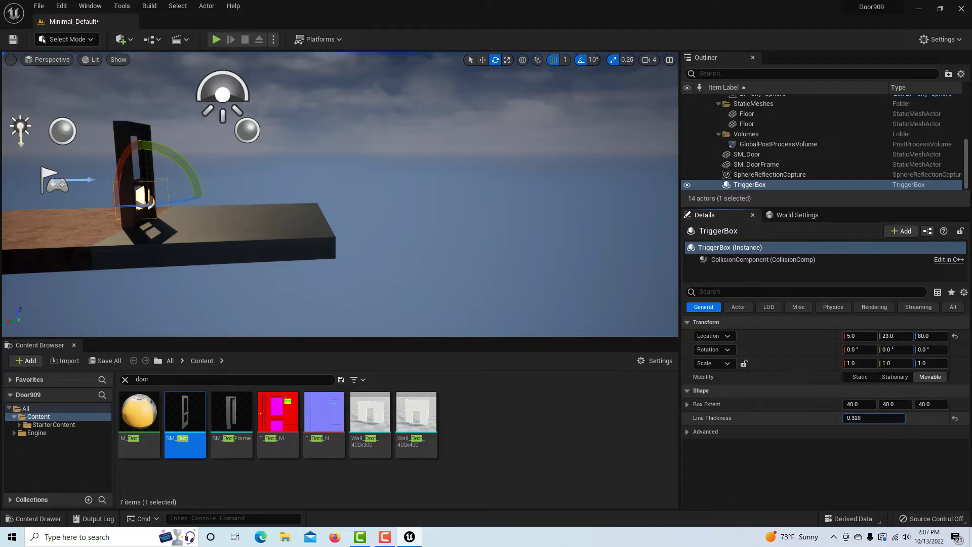
left_click_drag(861, 417, 903, 418)
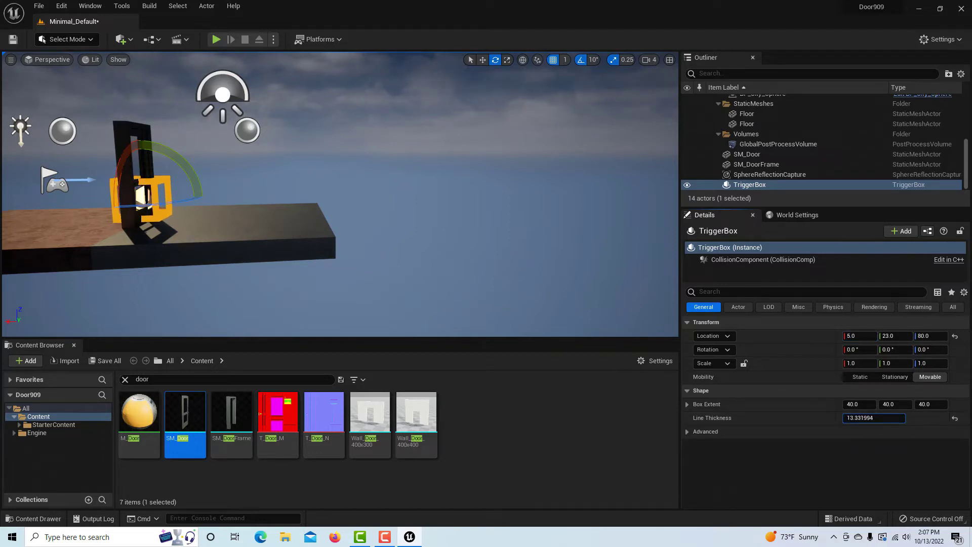
left_click_drag(247, 232, 357, 259, "alt")
left_click_drag(184, 278, 197, 250, "alt")
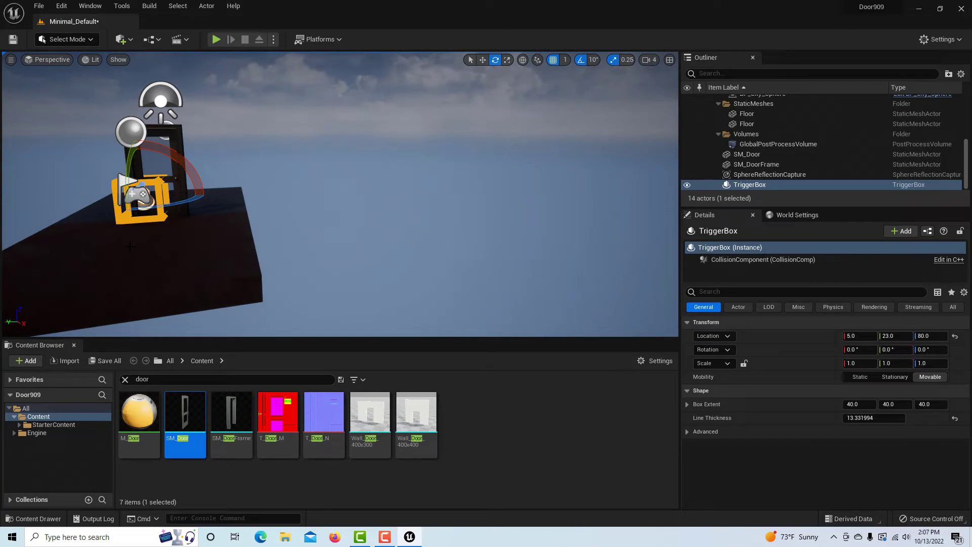
key("f")
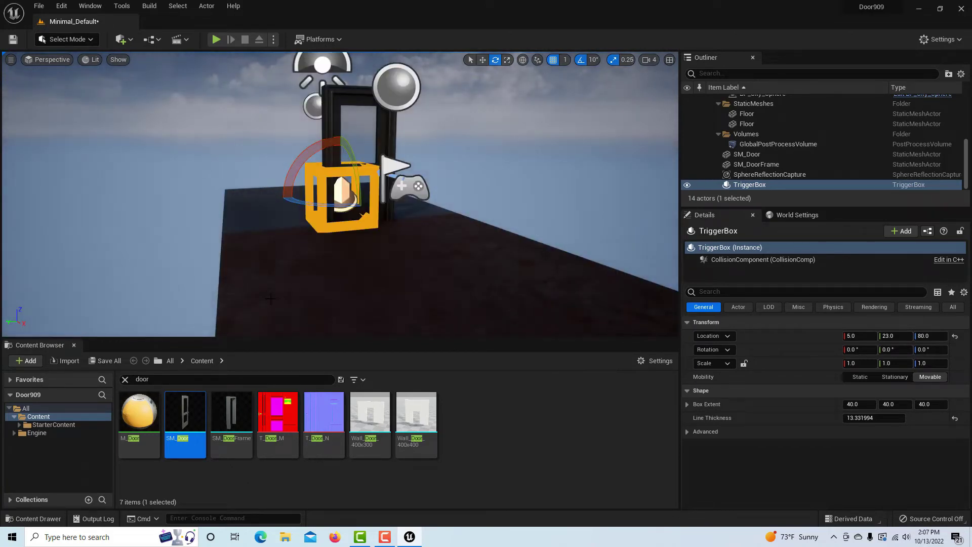
left_click_drag(275, 303, 284, 304, "alt")
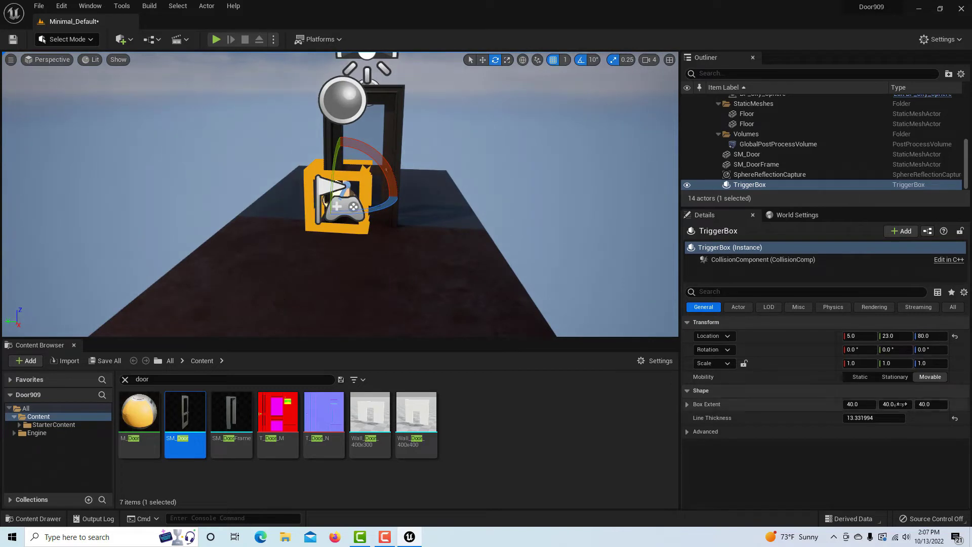
Step: Enlarge the trigger box's extent to about X 36, Y 96.2, Z 150.4 and set its line thickness to about 12.8
left_click(688, 404)
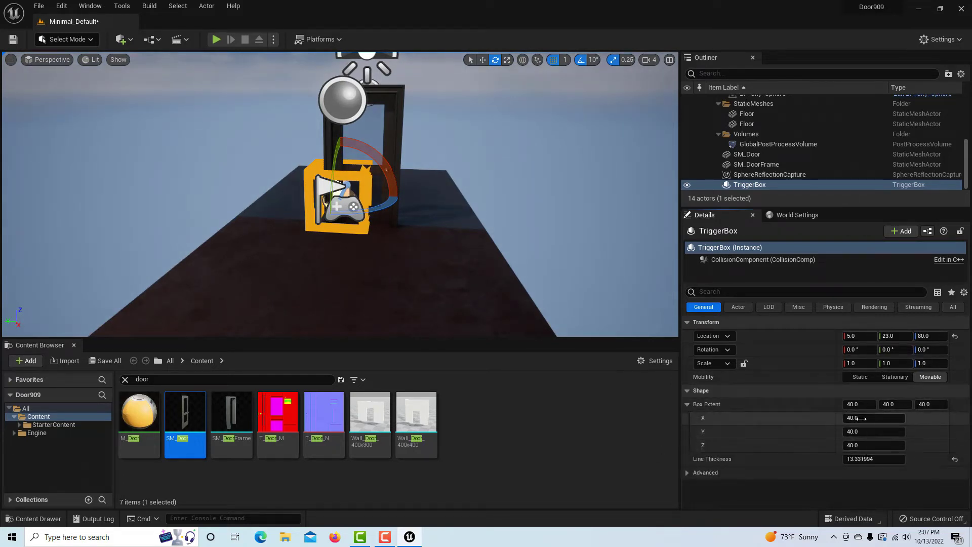
left_click_drag(860, 419, 881, 418)
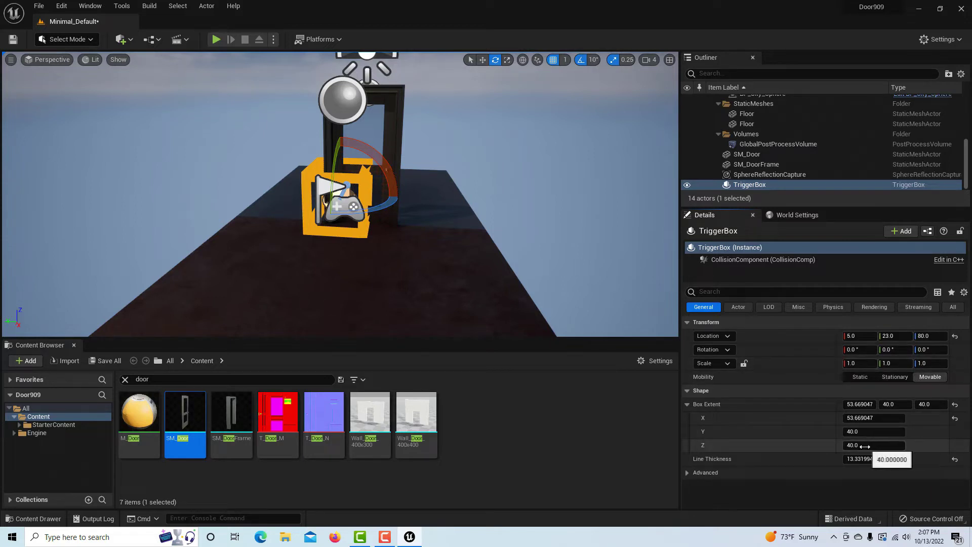
left_click_drag(870, 445, 928, 445)
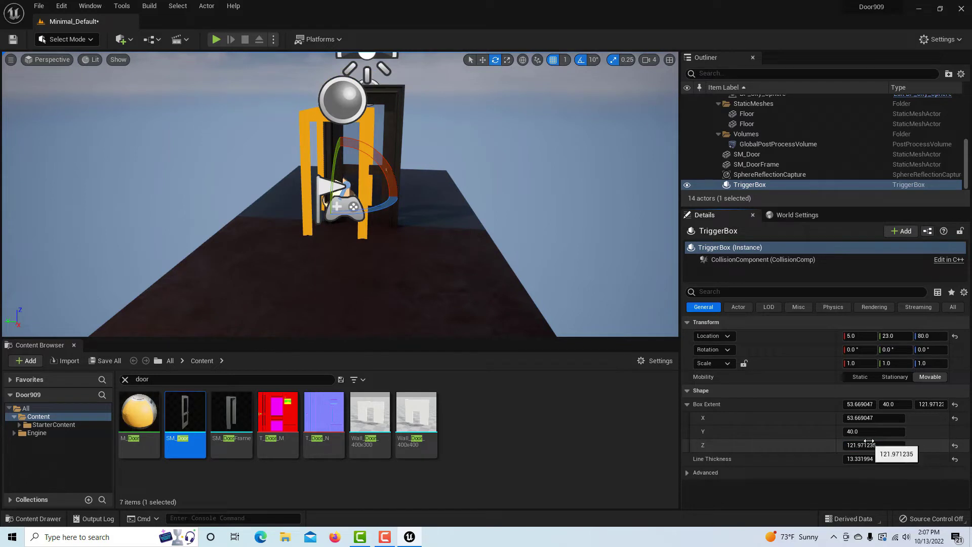
left_click_drag(863, 458, 889, 459)
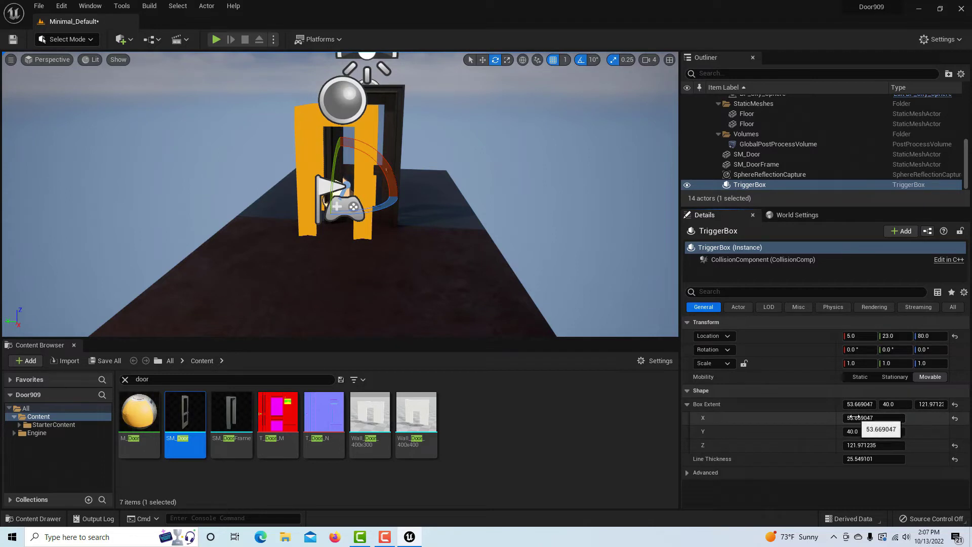
left_click_drag(856, 417, 891, 459)
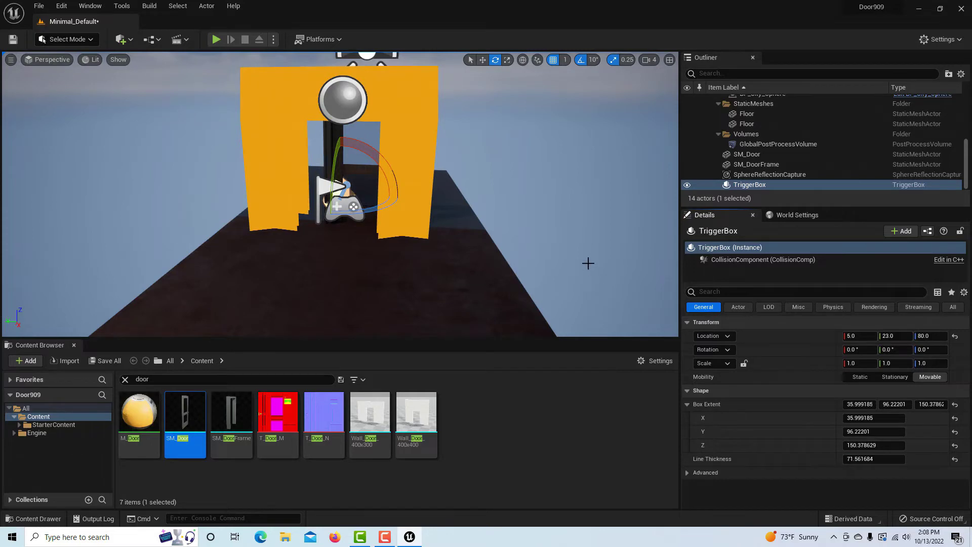
left_click_drag(588, 263, 643, 278, "alt")
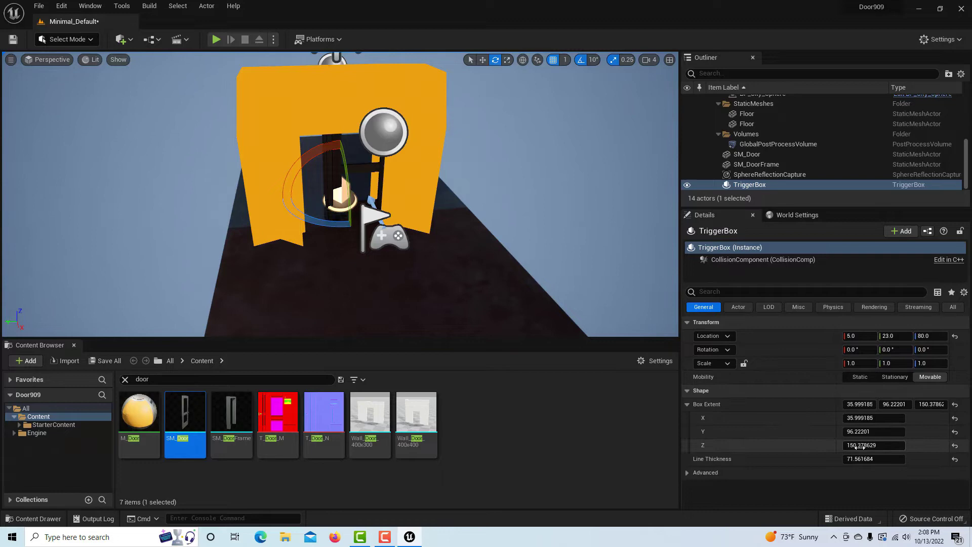
left_click_drag(859, 458, 820, 458)
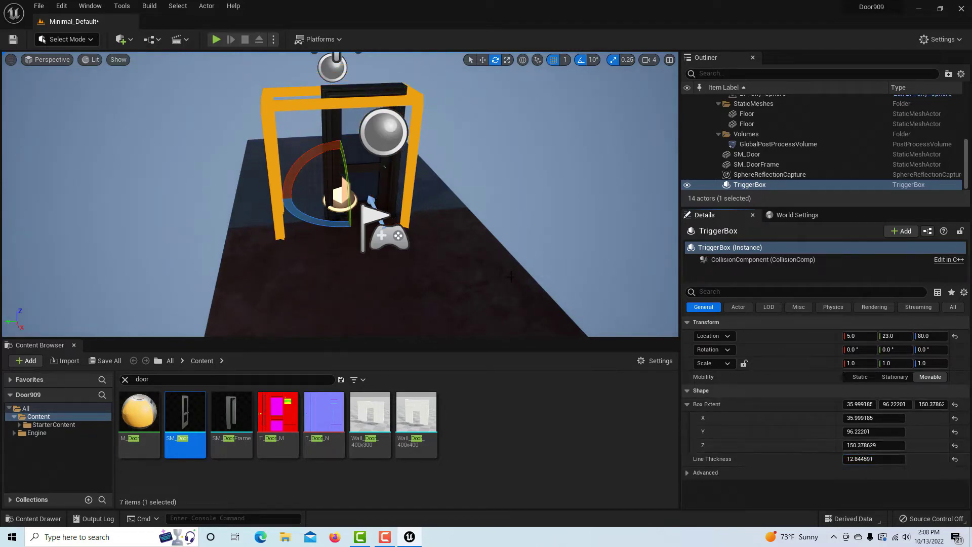
Step: Extend the trigger box on both sides of the door to about X 111.7, Y 103, Z 151.1
left_click_drag(507, 283, 344, 261, "alt")
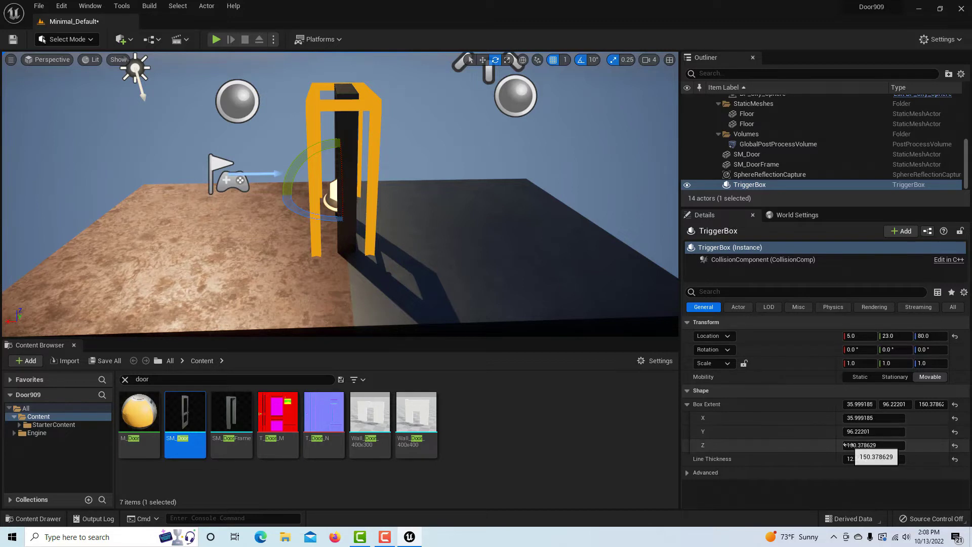
left_click_drag(855, 445, 891, 418)
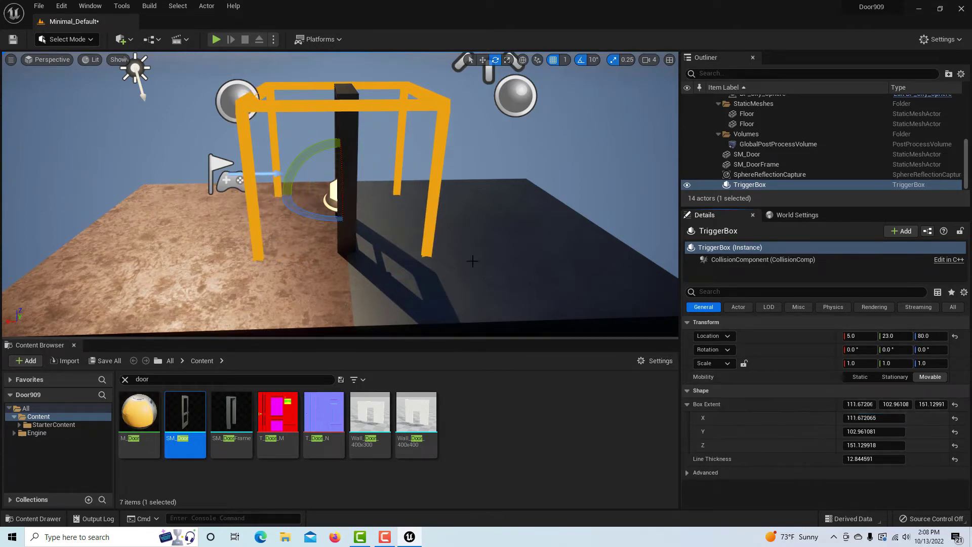
left_click_drag(474, 266, 646, 256, "alt")
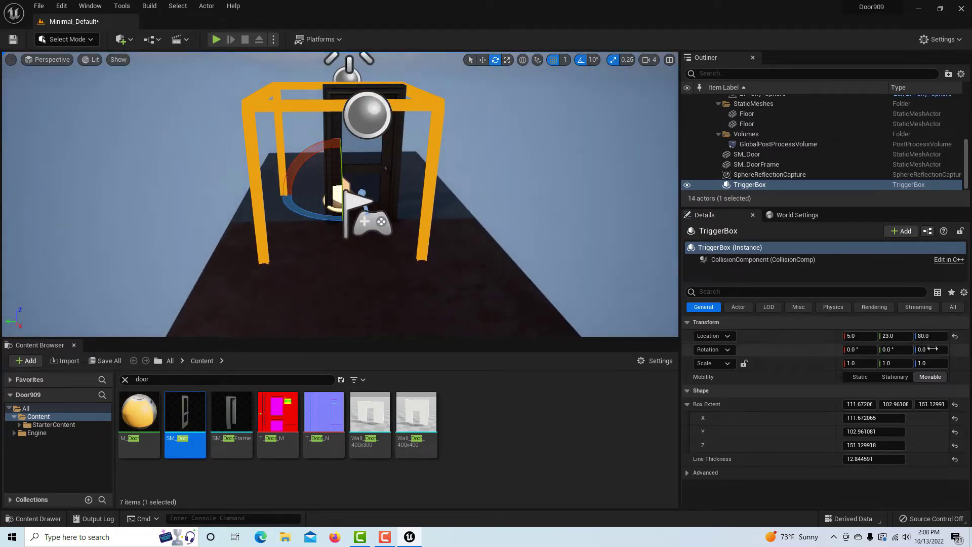
Step: Centre the trigger box around the door by setting its location to X -2, Y -3
left_click(859, 336)
type("-1")
key("Return")
left_click_drag(859, 336, 873, 336)
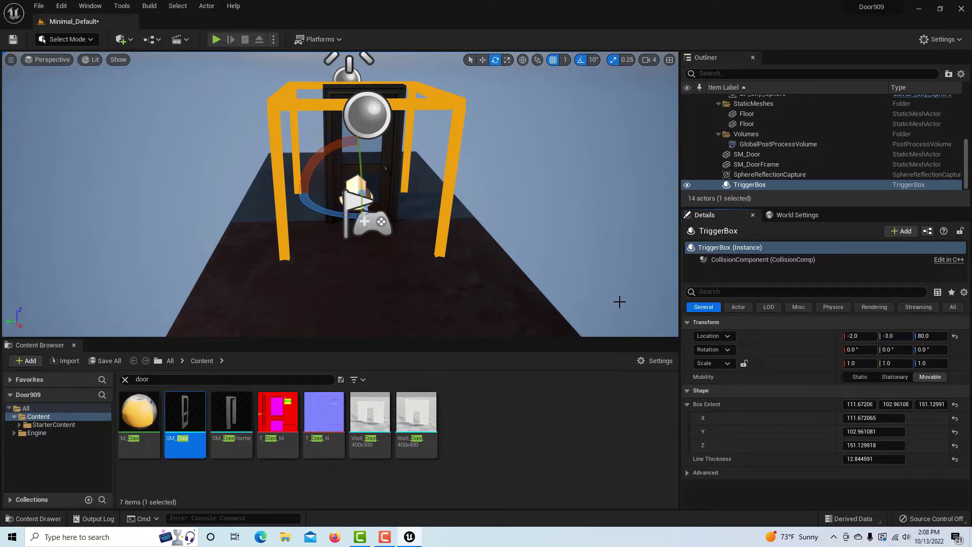
Step: Select the floor and turn on game view to hide the editor icons around the door
left_click(462, 291)
key("g")
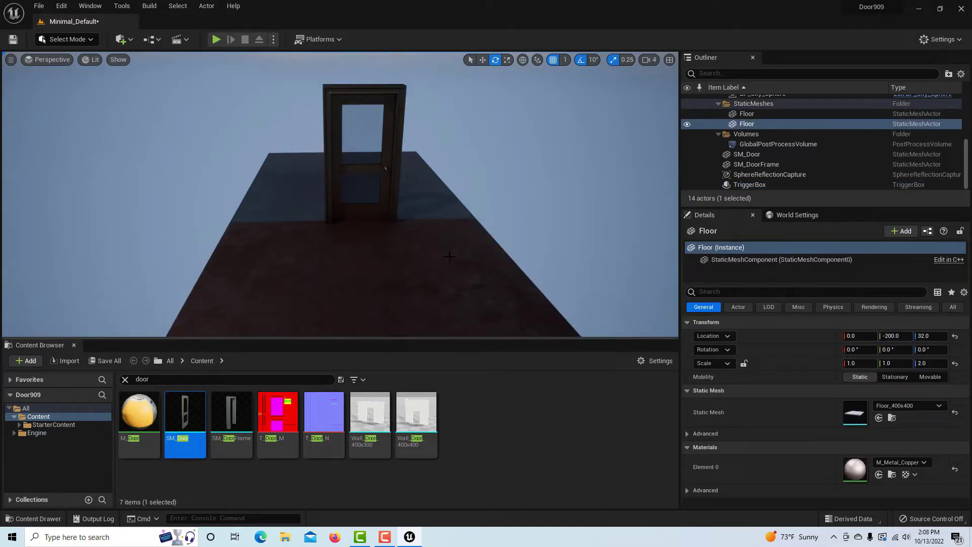
left_click_drag(508, 196, 508, 165)
right_click_drag(509, 196, 515, 196)
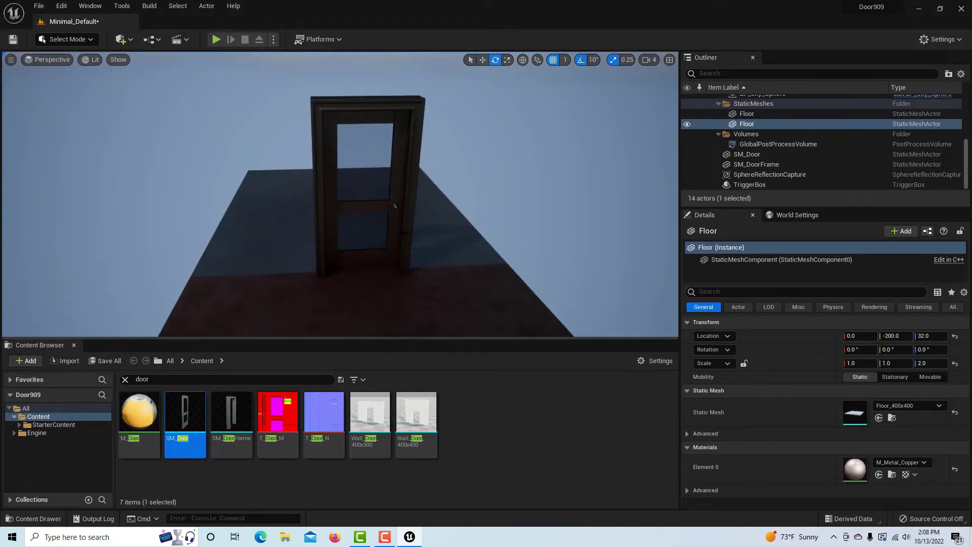
right_click_drag(515, 196, 518, 196)
Step: Lower the viewport camera speed to 1 and focus the view on SM_DoorFrame
left_click(396, 233)
right_click_drag(411, 240, 284, 238)
scroll(422, 241, "down", 6)
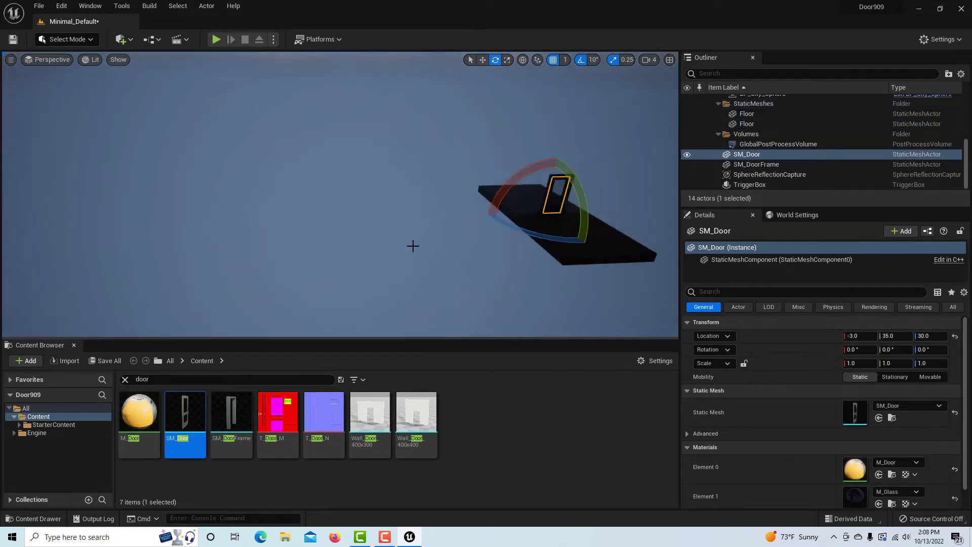
scroll(414, 245, "down", 3)
scroll(603, 222, "up", 2)
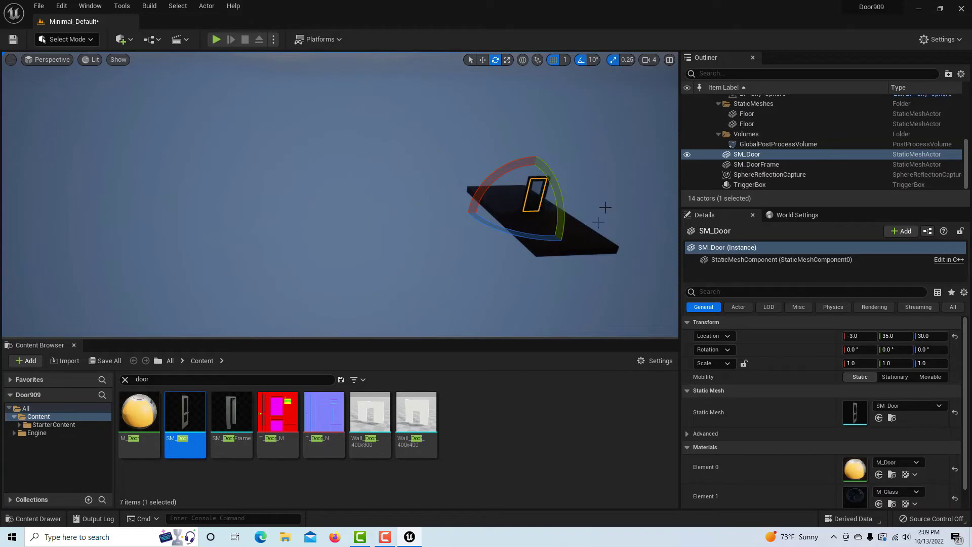
left_click(651, 60)
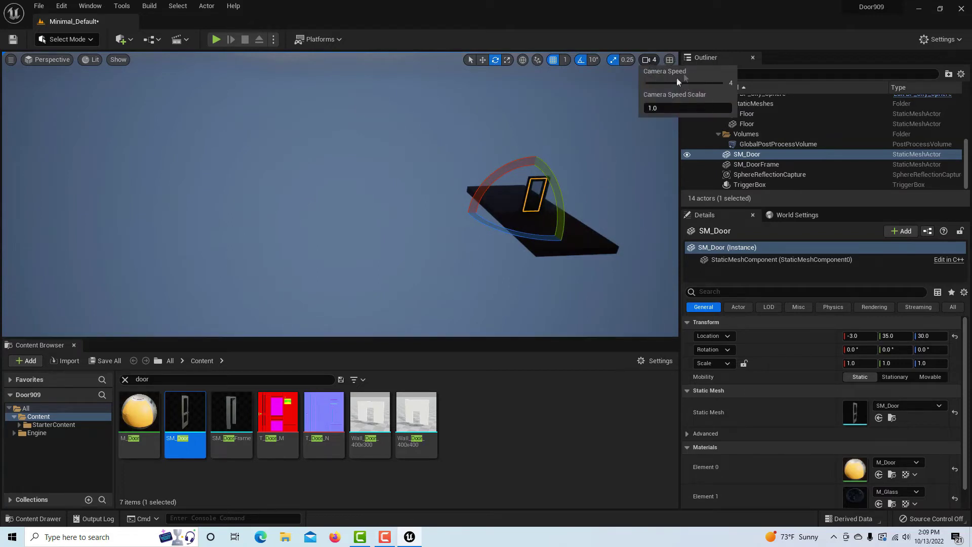
left_click_drag(679, 83, 591, 81)
double_click(756, 164)
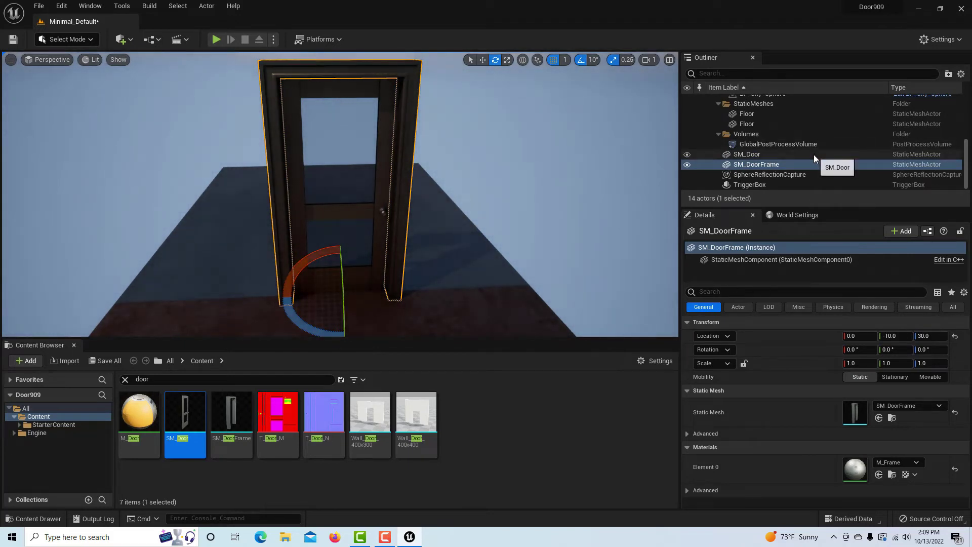
Step: Select the TriggerBox actor from the level's list of actors
left_click(767, 183)
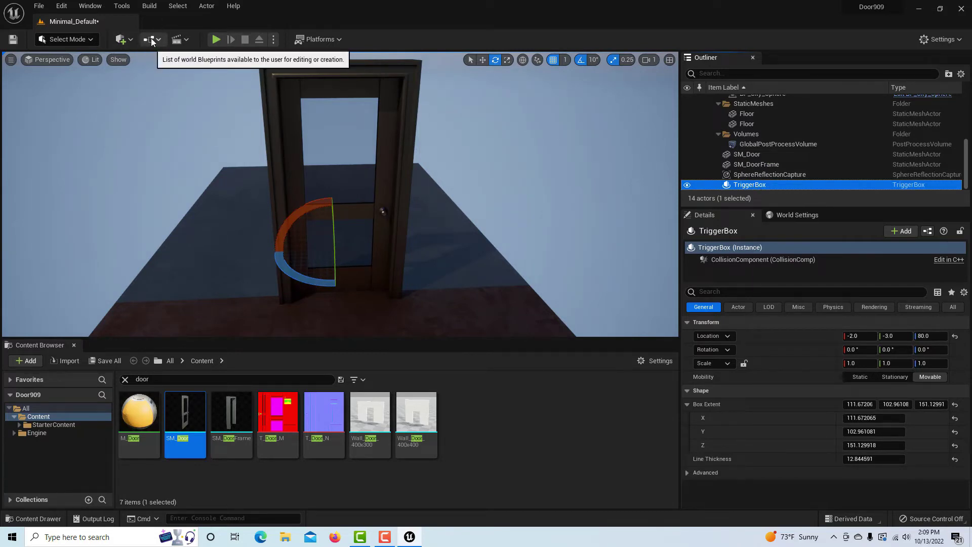
left_click(749, 185)
key("Return")
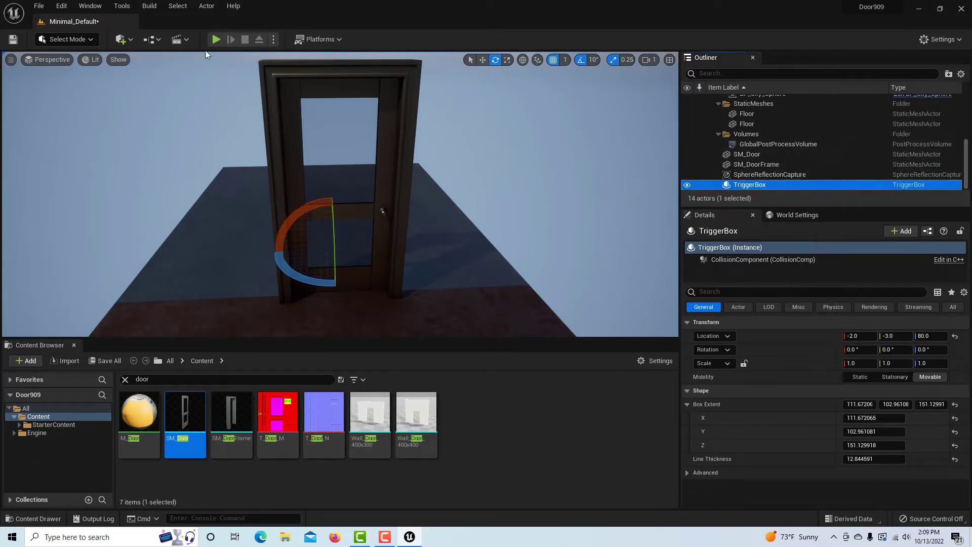
Step: Open the Level Blueprint and add an On Actor Begin Overlap event for the trigger box to the event graph
left_click(160, 38)
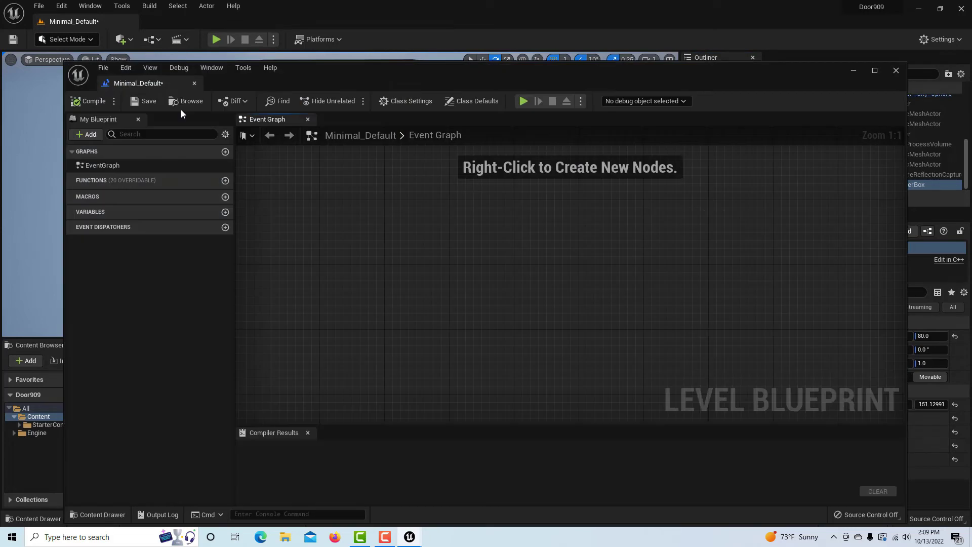
right_click(344, 216)
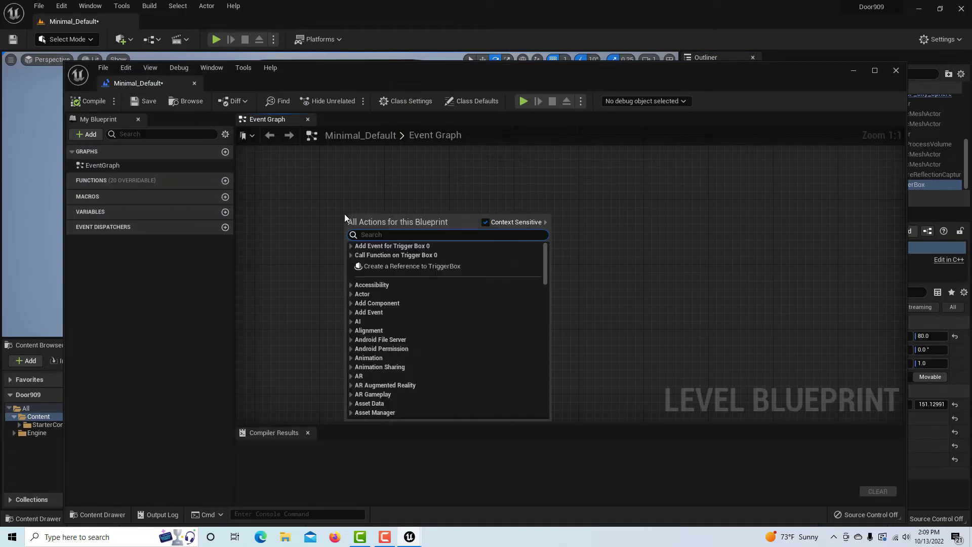
left_click(351, 246)
left_click(356, 254)
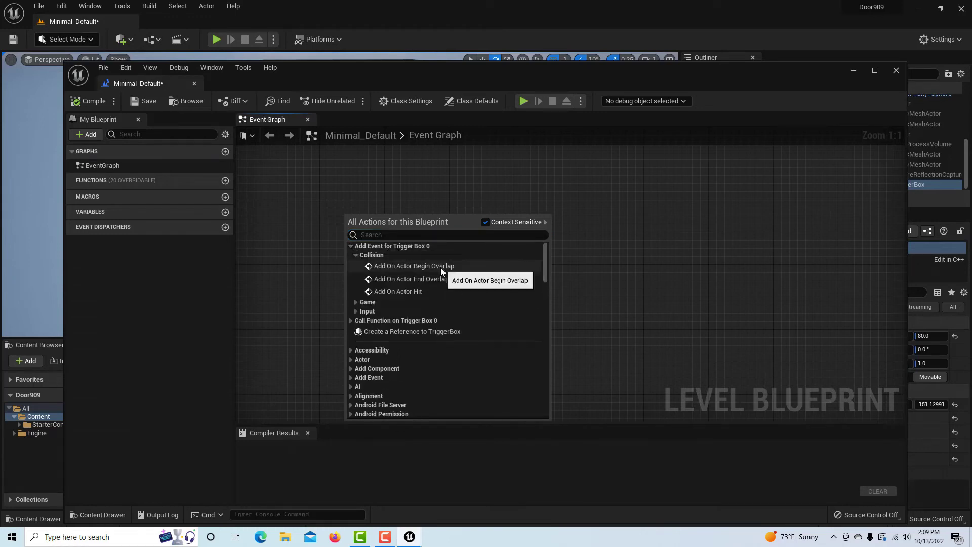
left_click(435, 266)
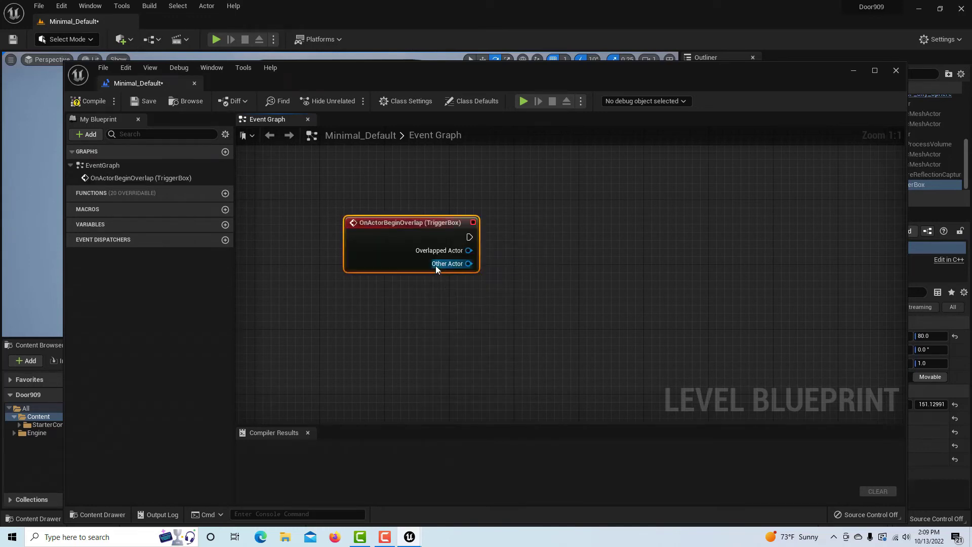
Step: Add an On Actor End Overlap event for the trigger box and align it directly below the OnActorBeginOverlap node
right_click(431, 192)
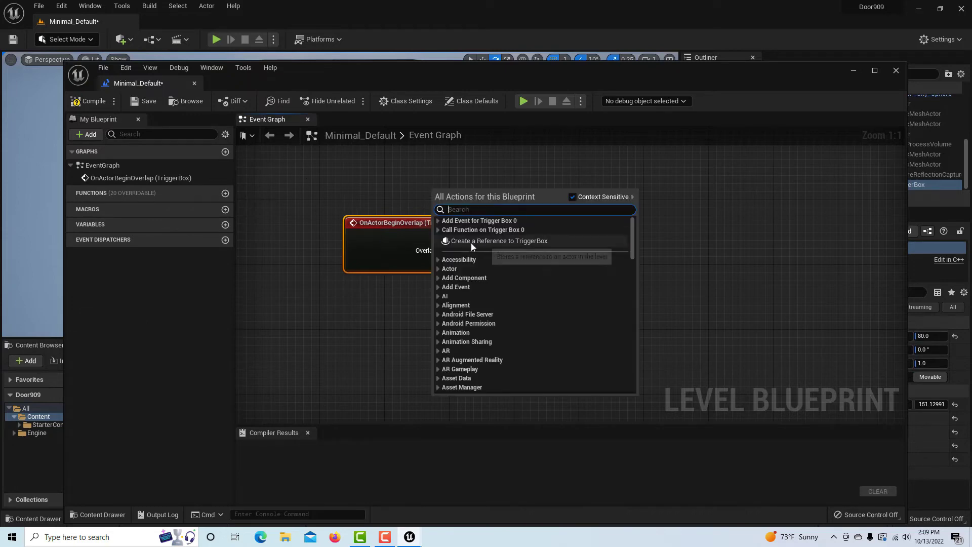
left_click(439, 220)
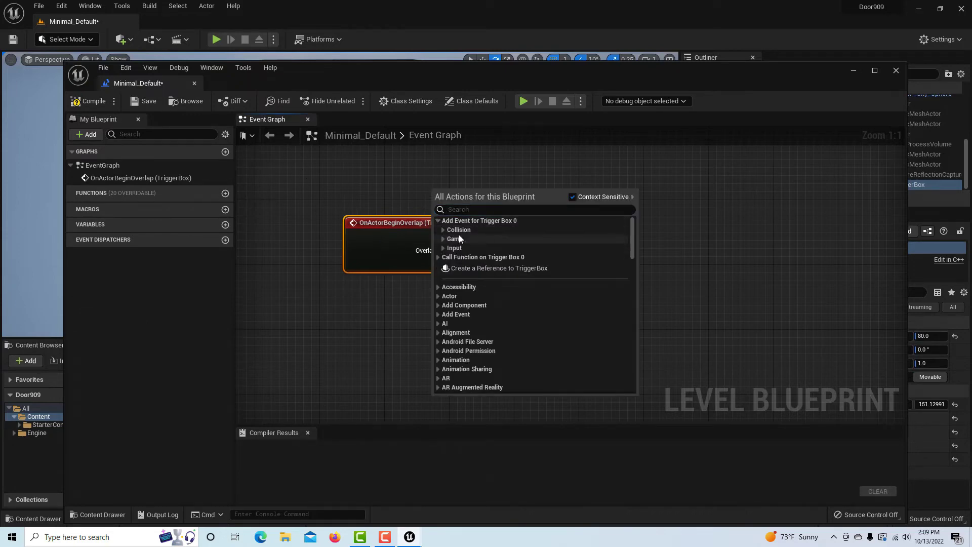
left_click(443, 230)
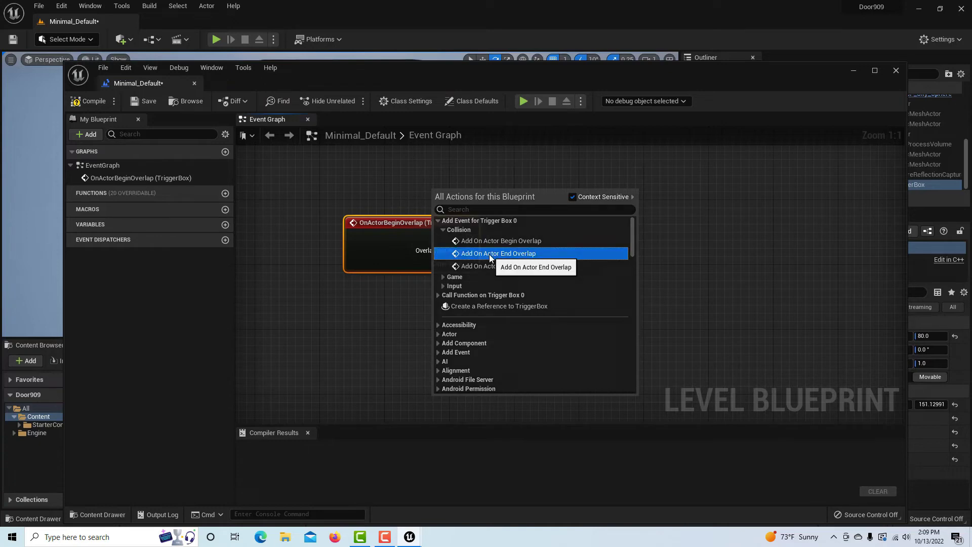
left_click(488, 253)
left_click_drag(506, 237, 425, 334)
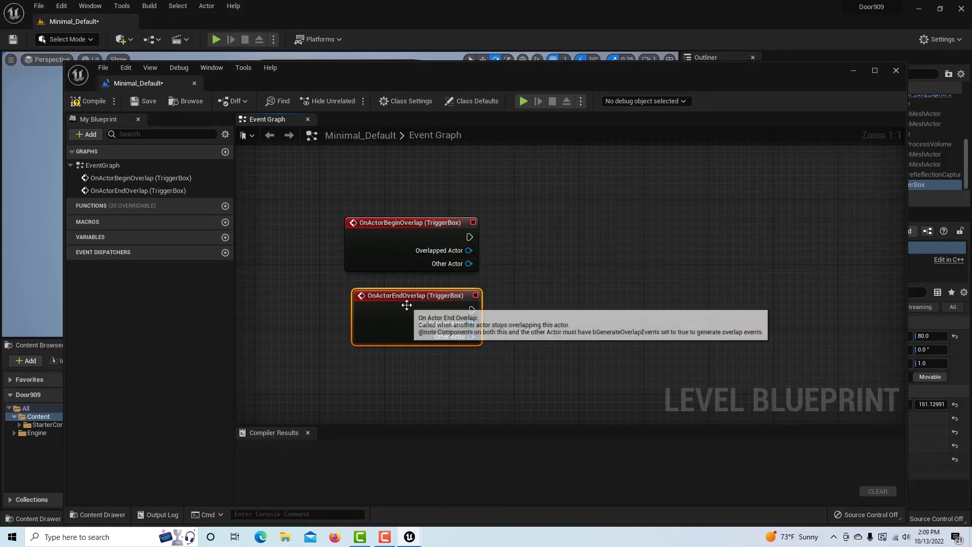
left_click_drag(400, 298, 394, 298)
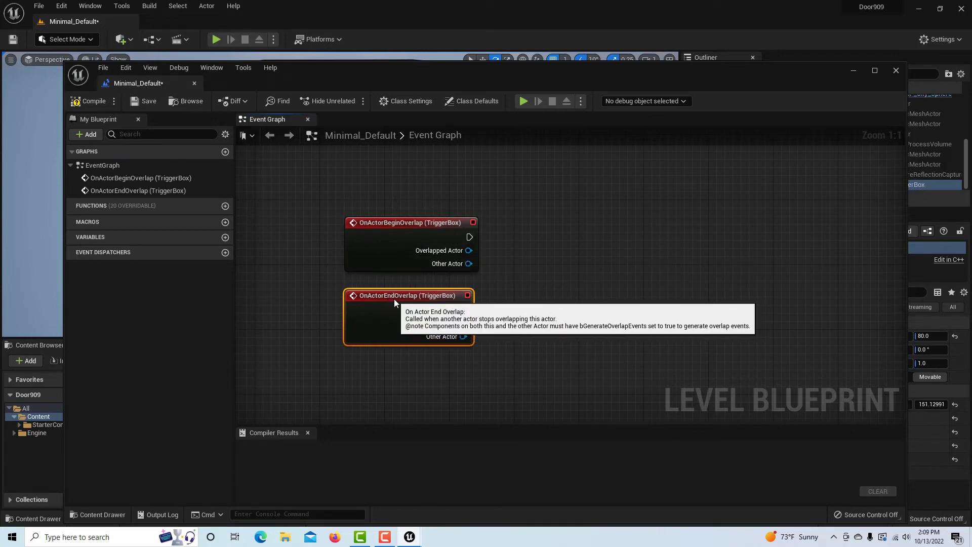
Step: Add a Timeline node to the event graph beside the two overlap events
right_click(575, 241)
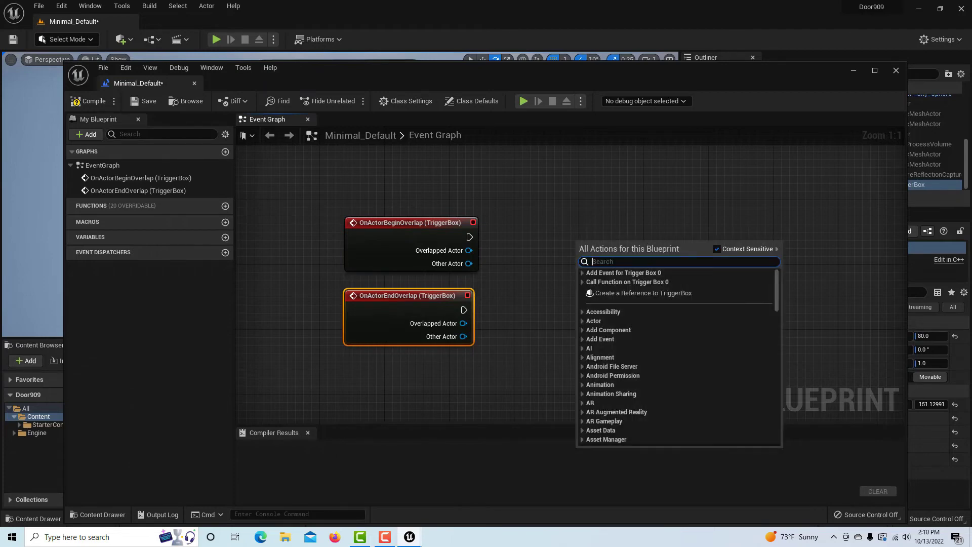
type("timeline")
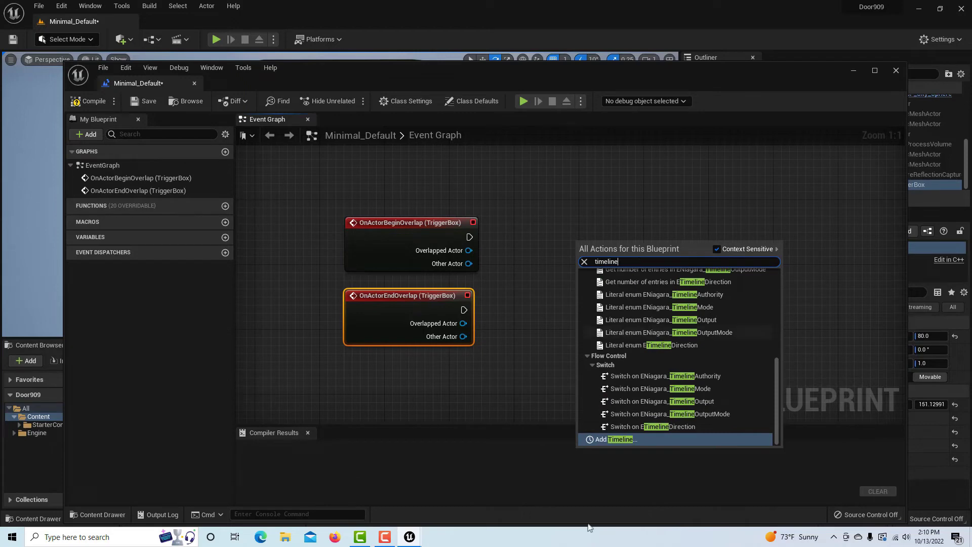
left_click(613, 440)
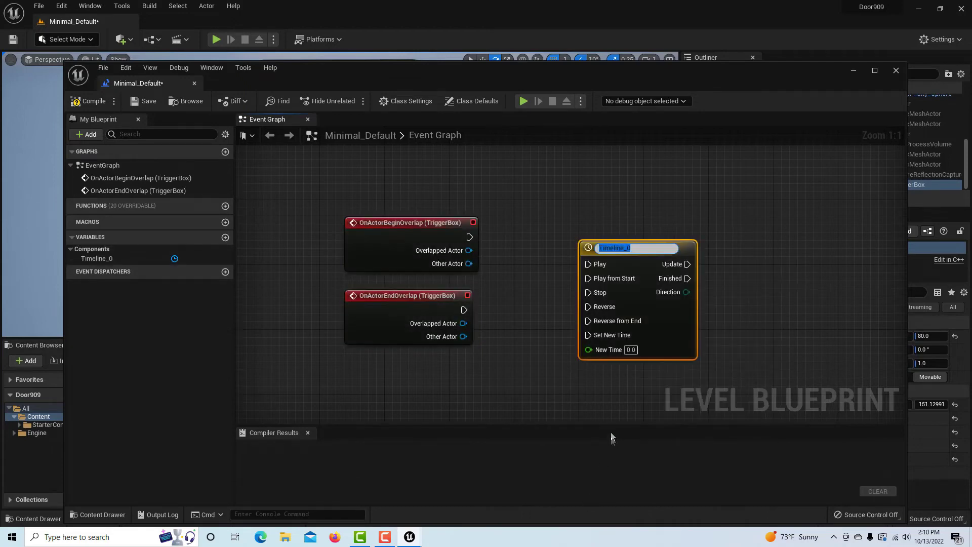
Step: Add a float track to the timeline and dock the Level Blueprint editor into the main editor window
double_click(648, 266)
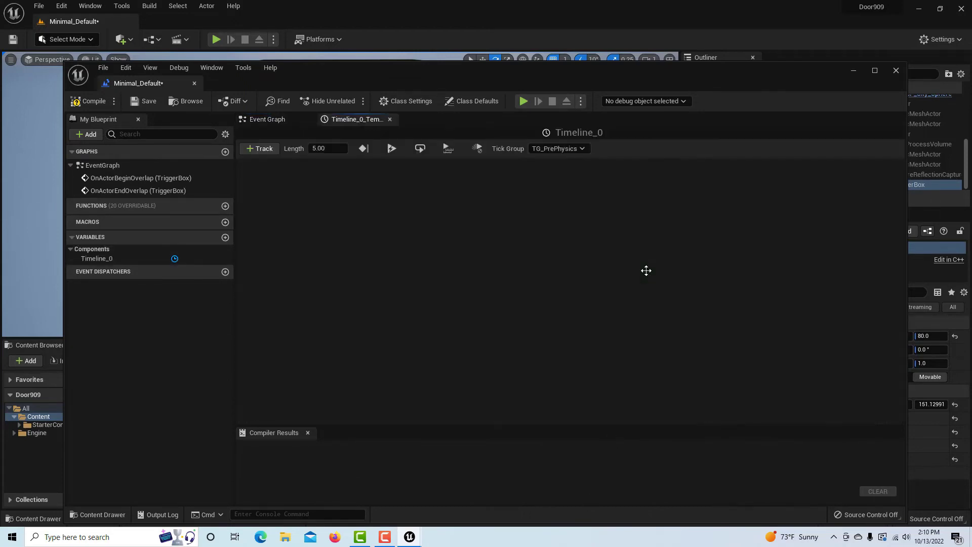
left_click(271, 150)
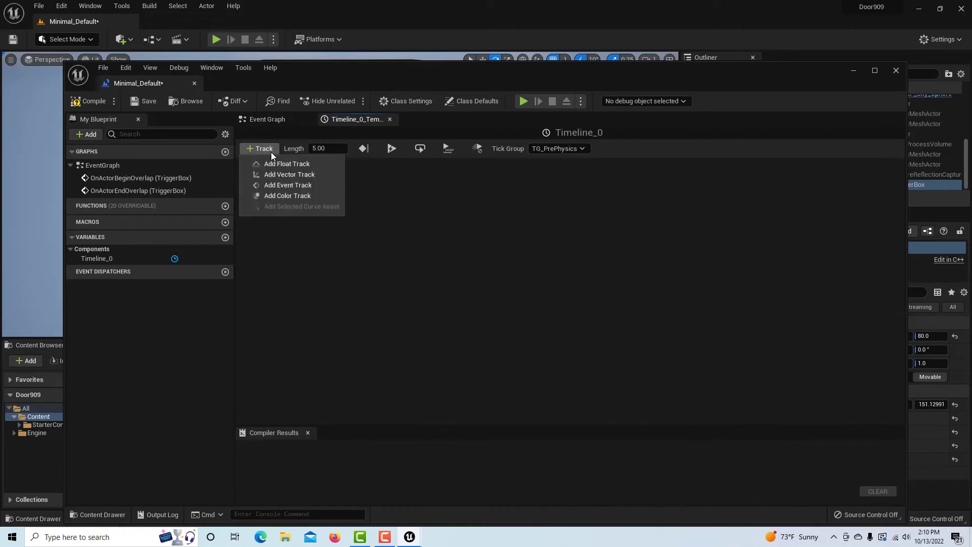
left_click(273, 163)
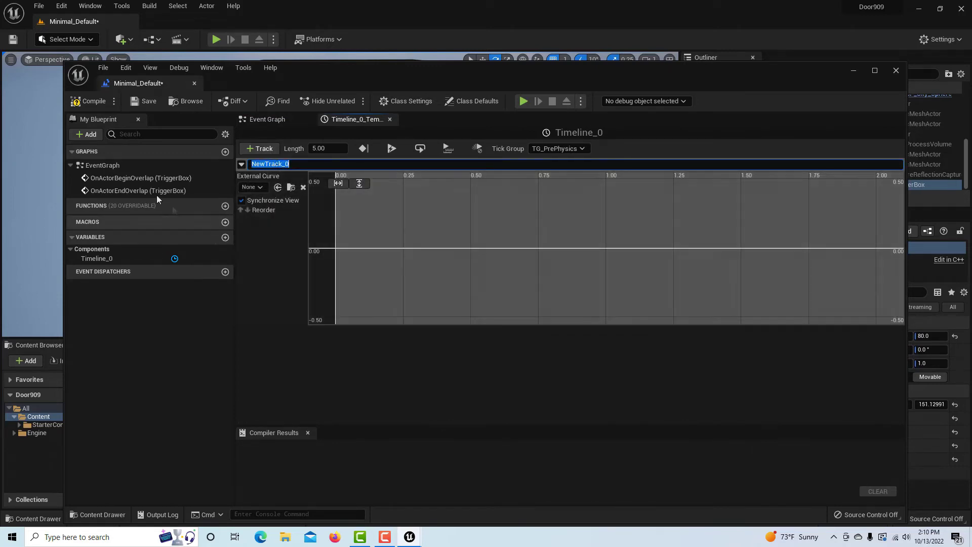
left_click_drag(144, 86, 190, 24)
Step: Test the opening swing of SM_Door in the level by rotating it about Z to about 118.8°, then back to 0°
left_click(79, 20)
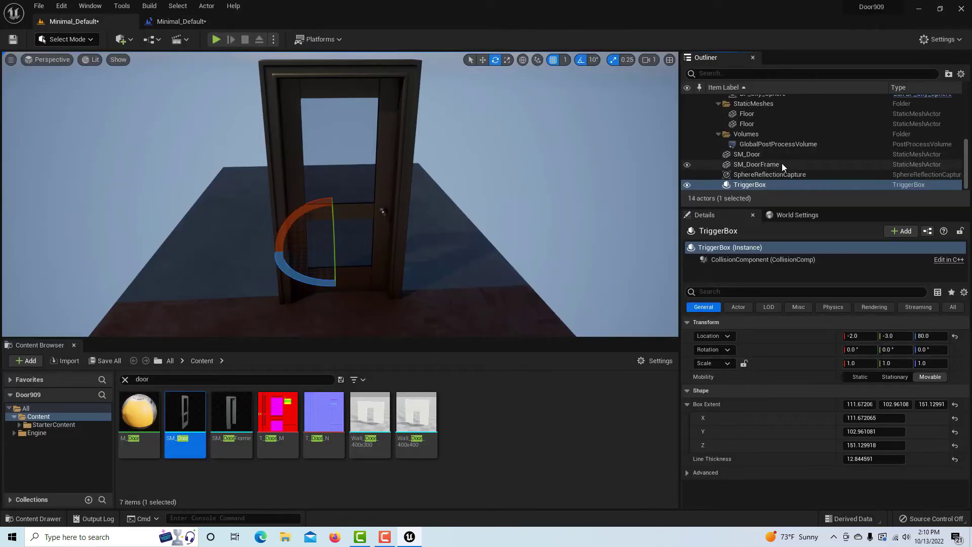
left_click(749, 154)
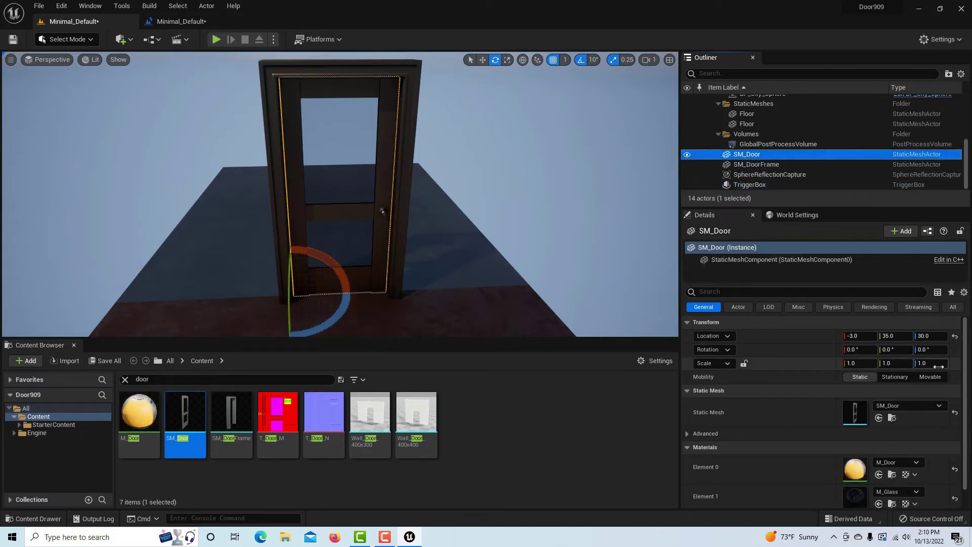
left_click_drag(926, 349, 961, 350)
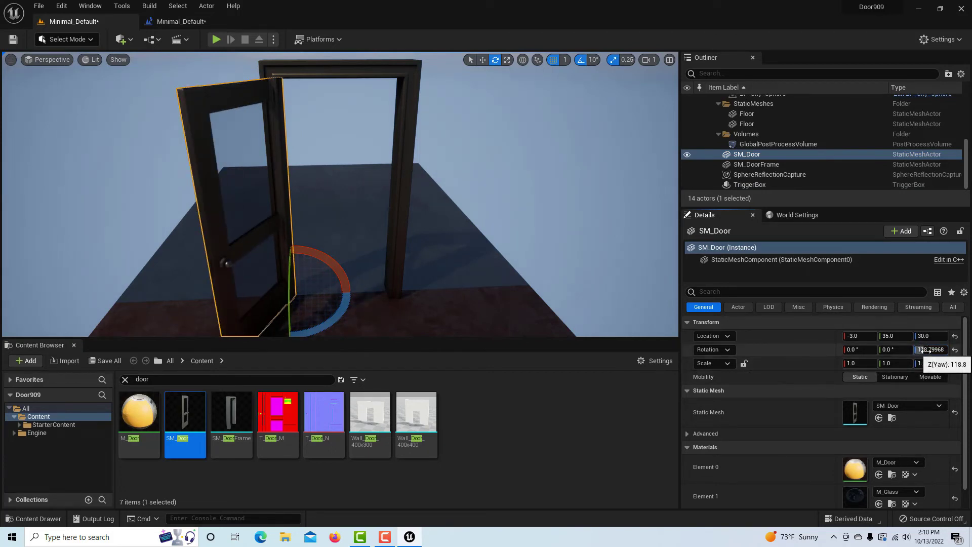
left_click_drag(926, 351, 913, 350)
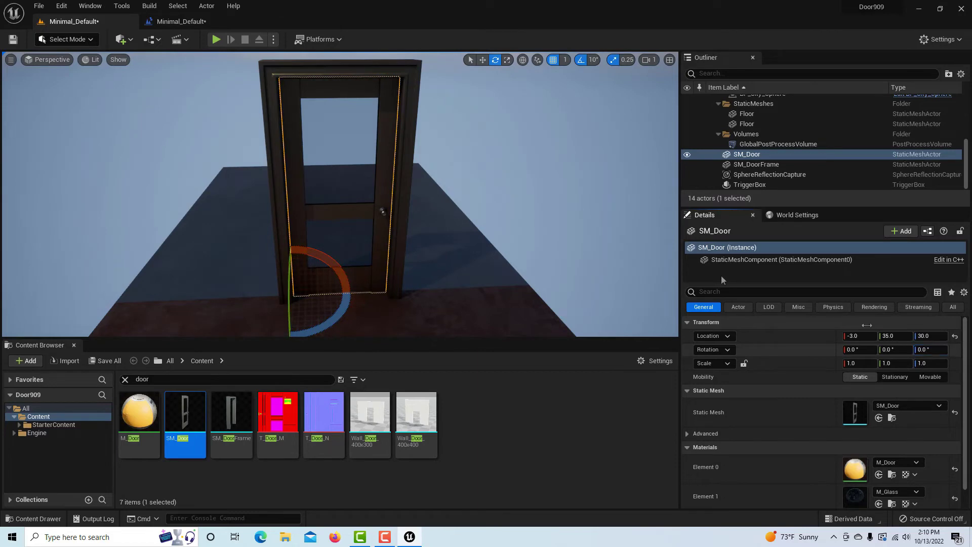
Step: Add two keys to the timeline's float curve, one at the start and one at about 1.74 seconds
left_click(181, 21)
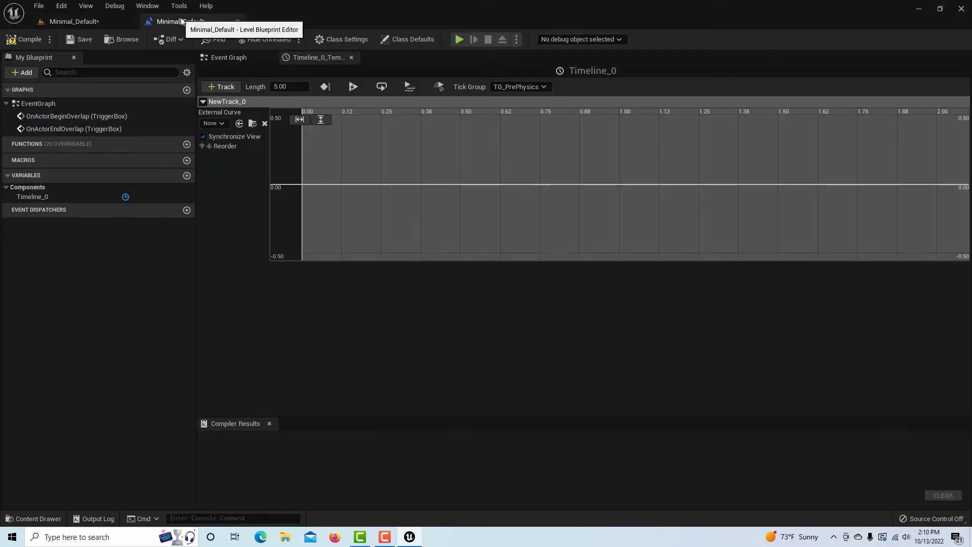
right_click(303, 186)
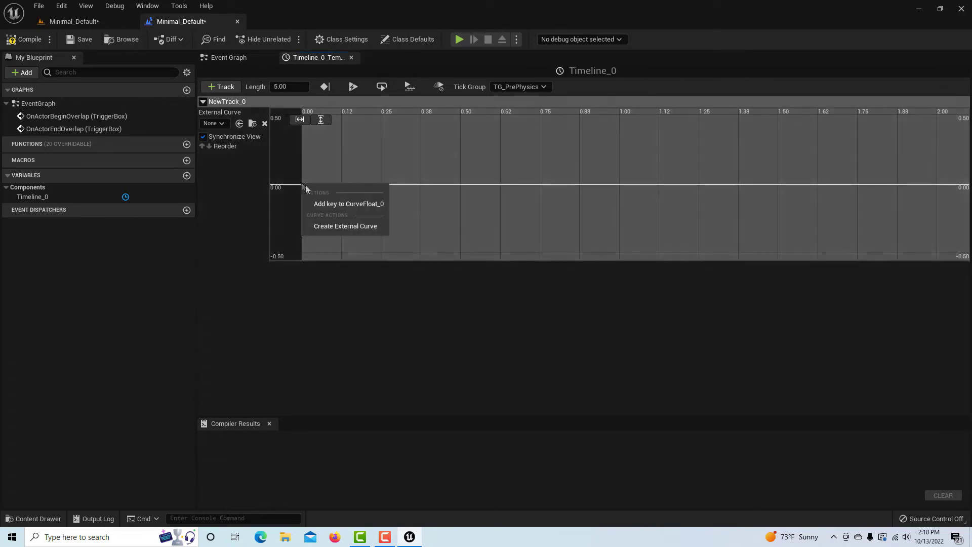
left_click(317, 202)
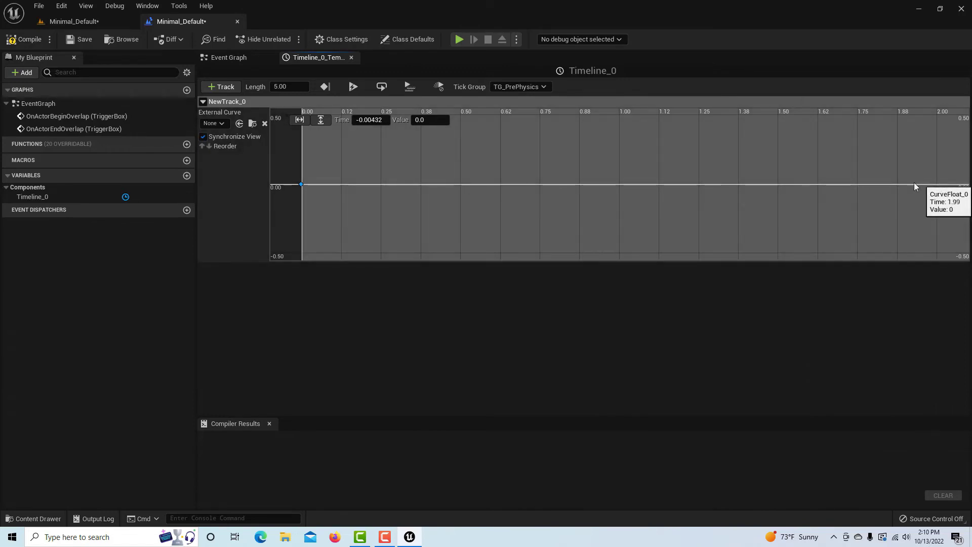
right_click(854, 183)
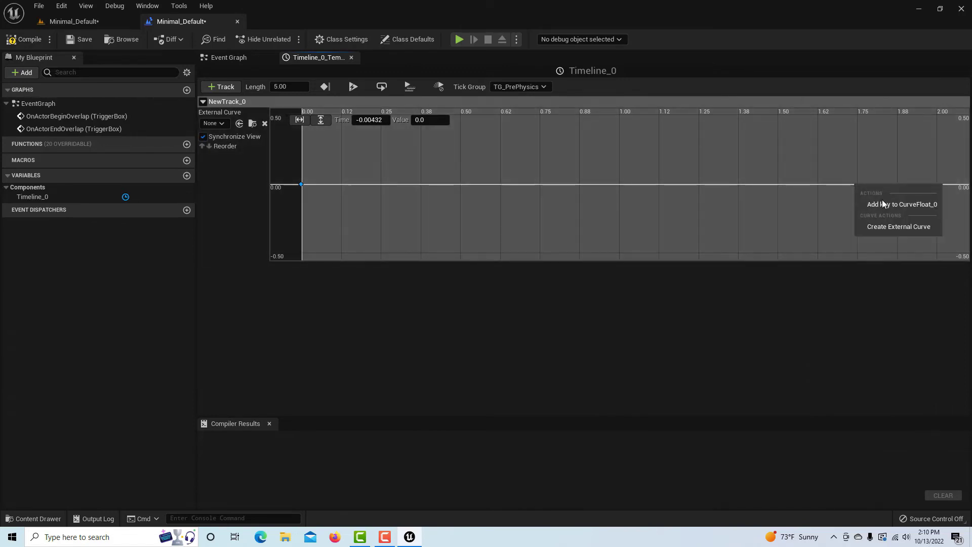
left_click(881, 200)
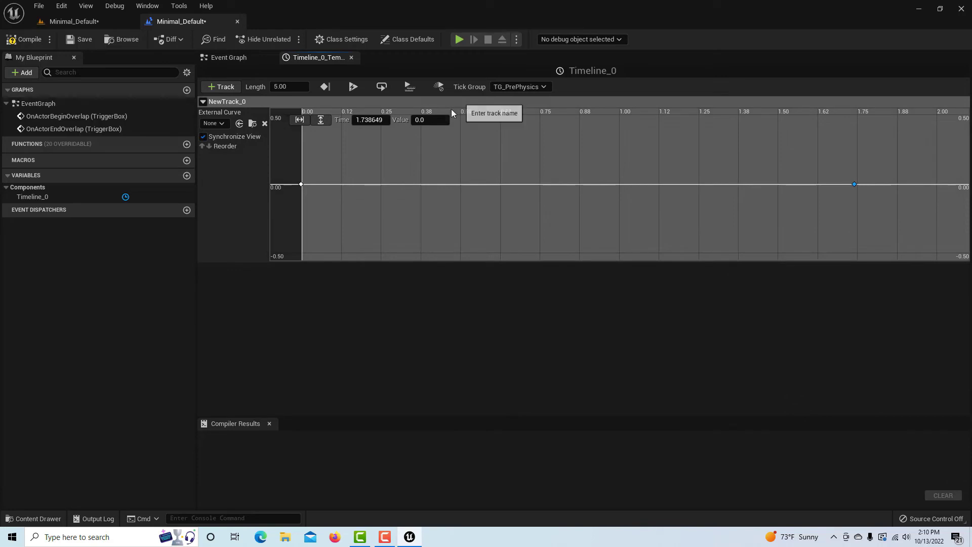
Step: Set the second curve key's value to 120, then compile and save the Level Blueprint
type("1")
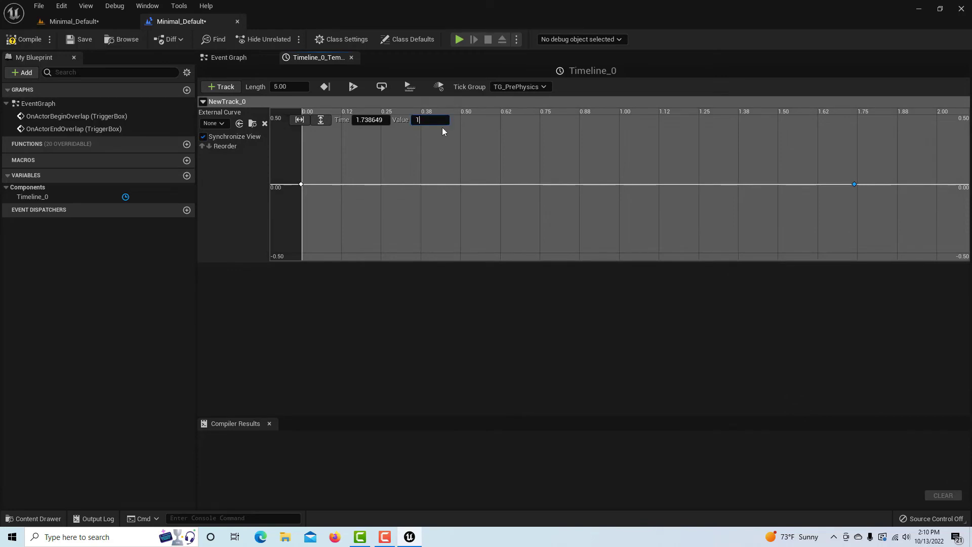
type("20")
key("Return")
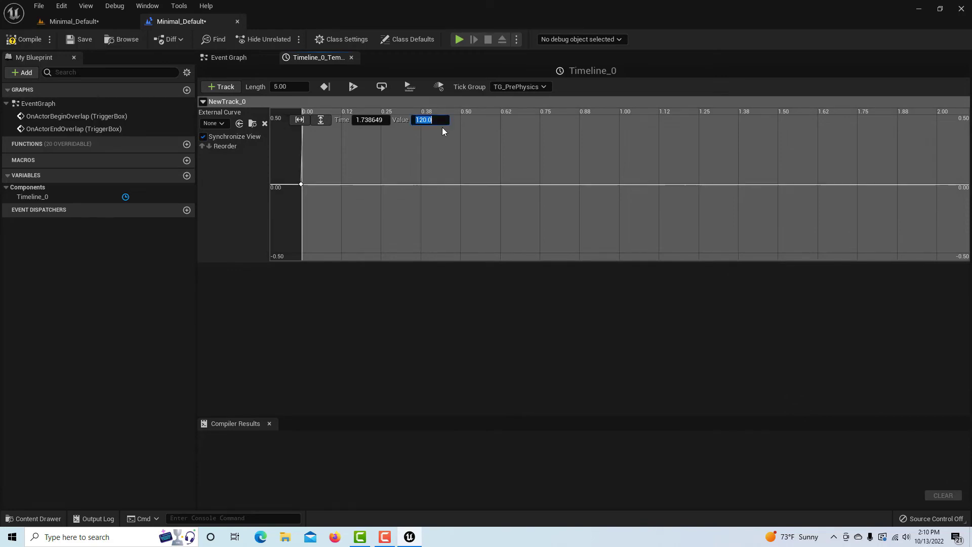
left_click(29, 41)
left_click(83, 40)
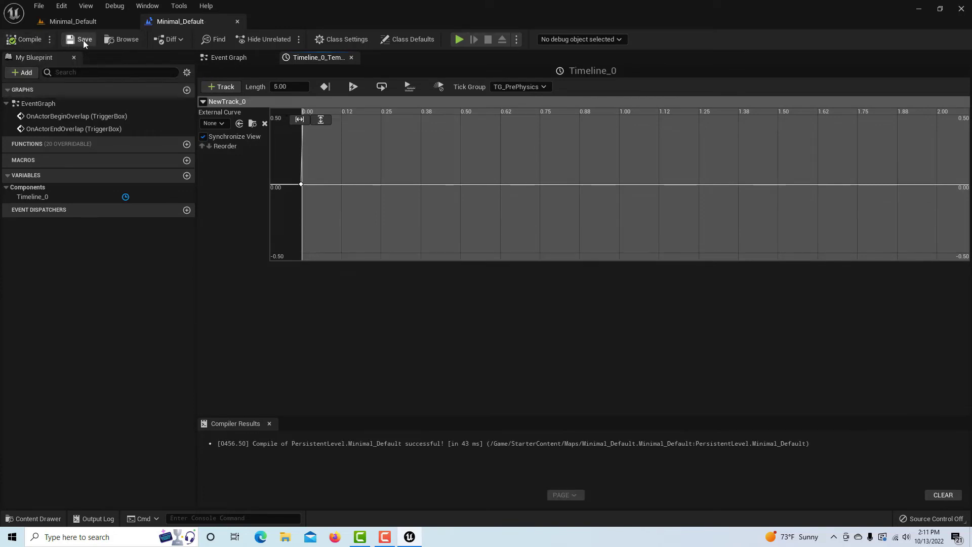
Step: Set the mobility of SM_Door in the level to Movable
left_click(101, 20)
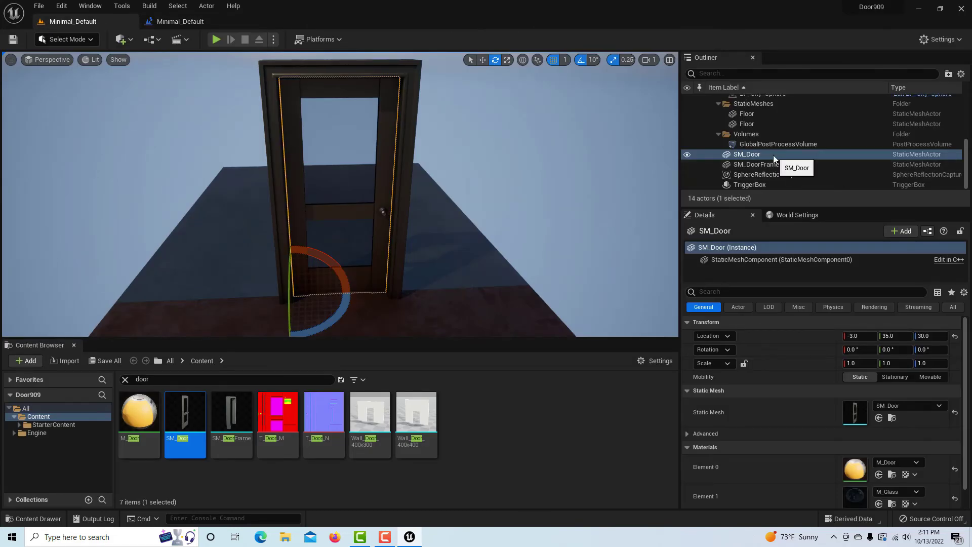
left_click(928, 378)
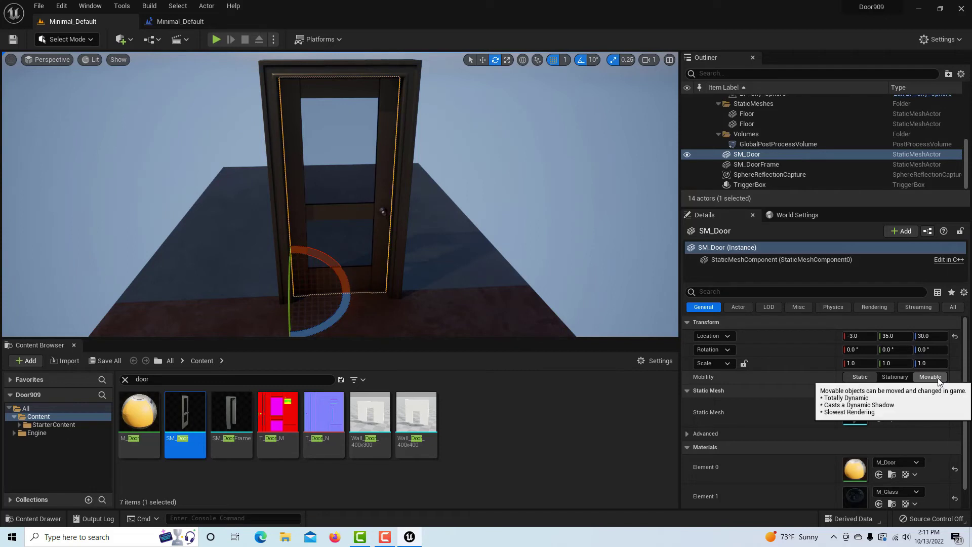
left_click(937, 379)
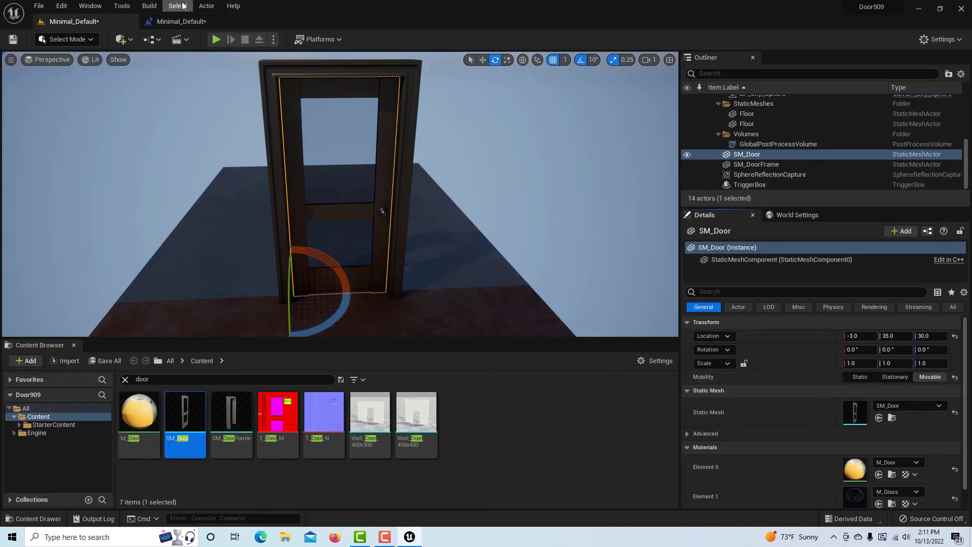
Step: Add a Set Actor Relative Rotation node targeting SM_Door to the Level Blueprint's event graph
left_click(173, 23)
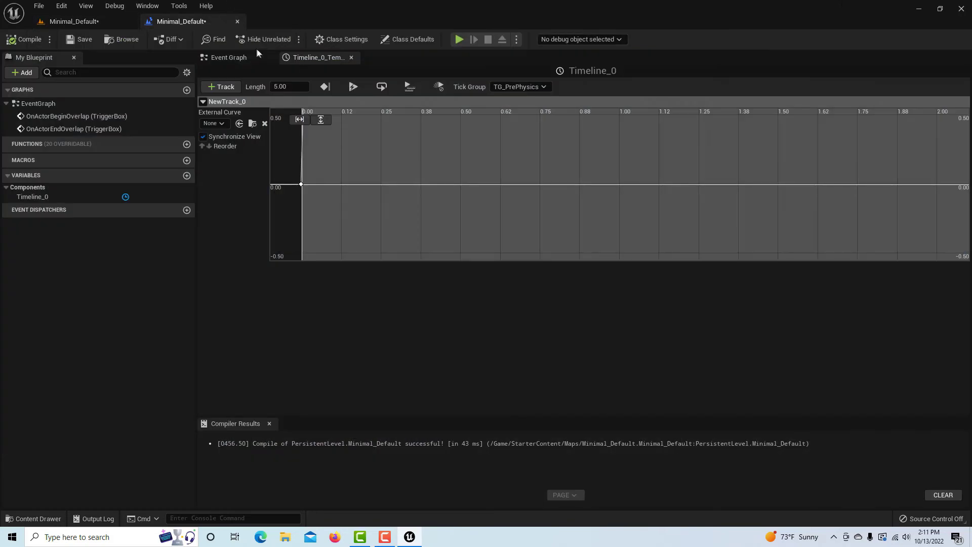
left_click(246, 60)
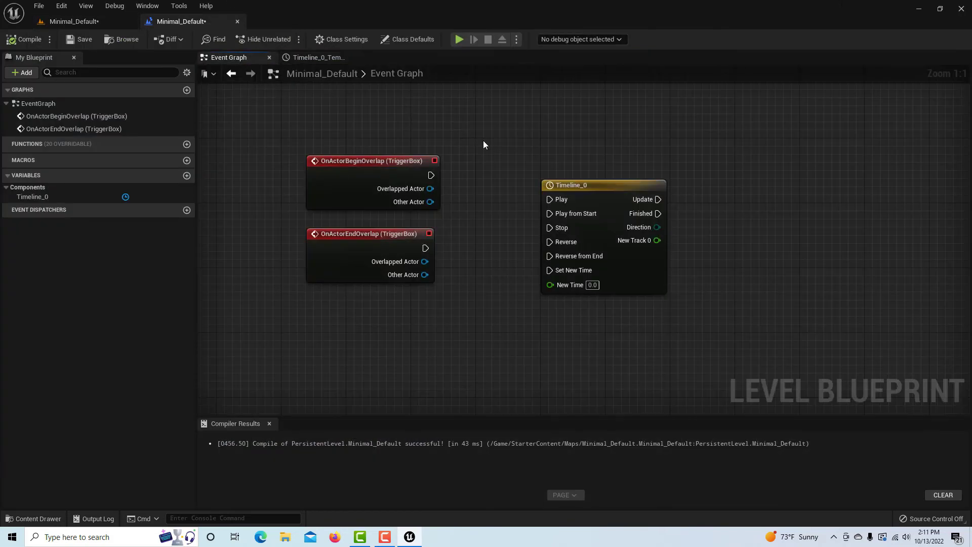
right_click(768, 156)
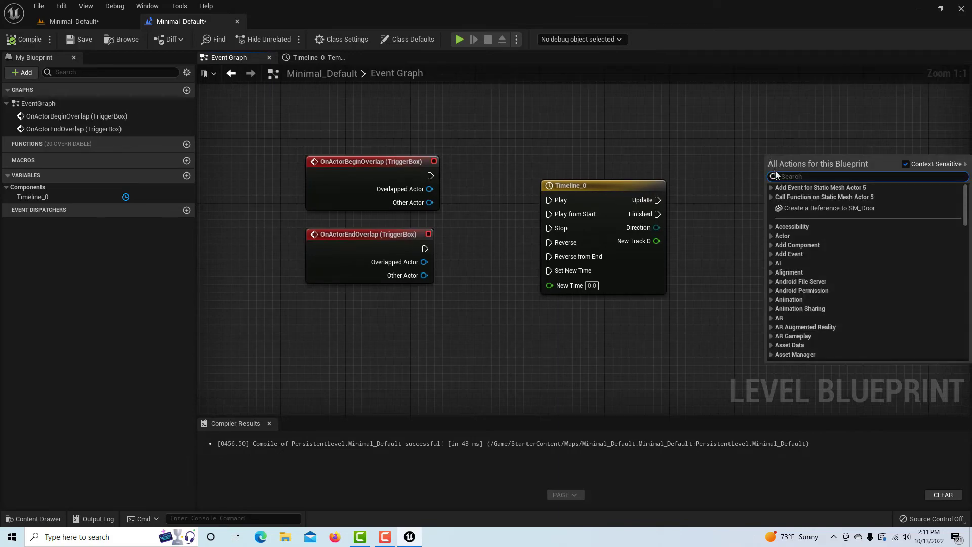
type("s")
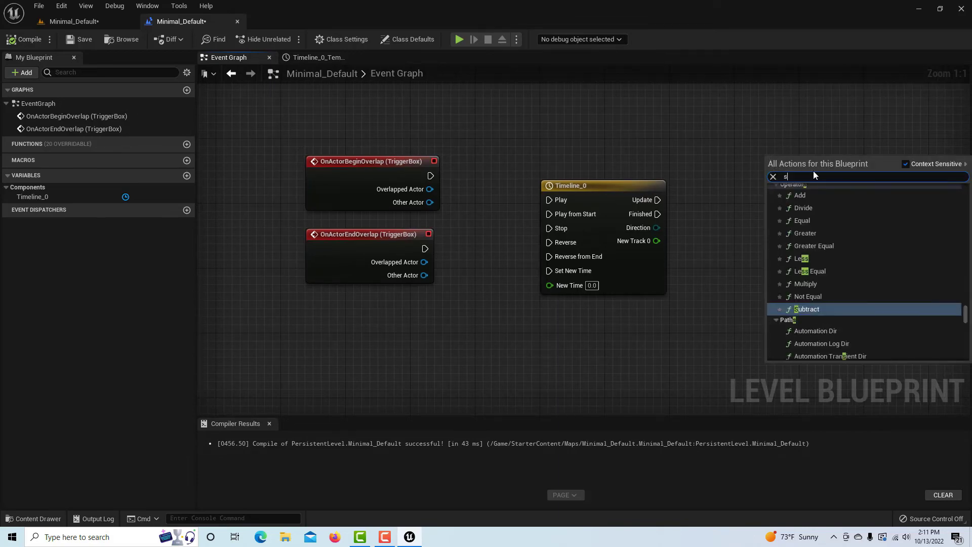
type("etaa")
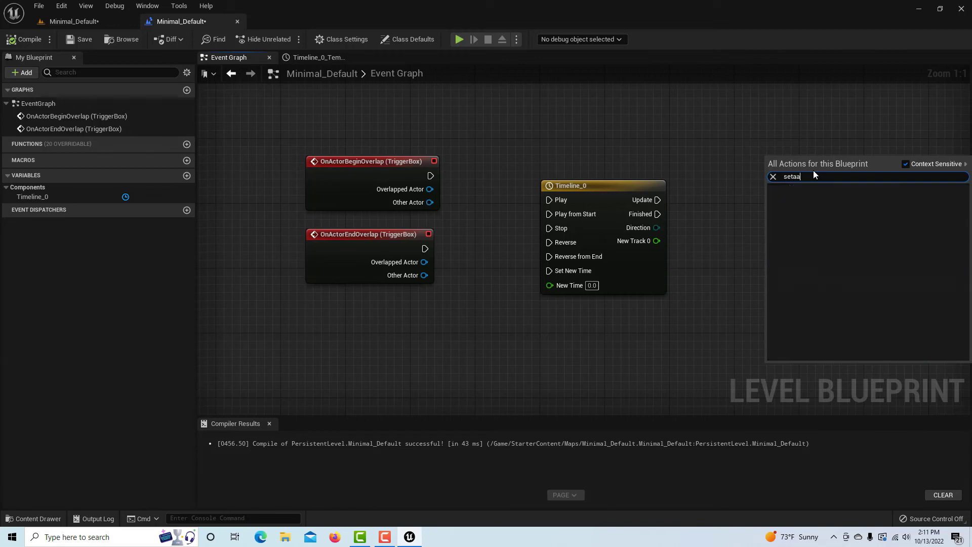
type("cto")
key("BackSpace")
key("BackSpace")
key("BackSpace")
key("BackSpace")
type("c")
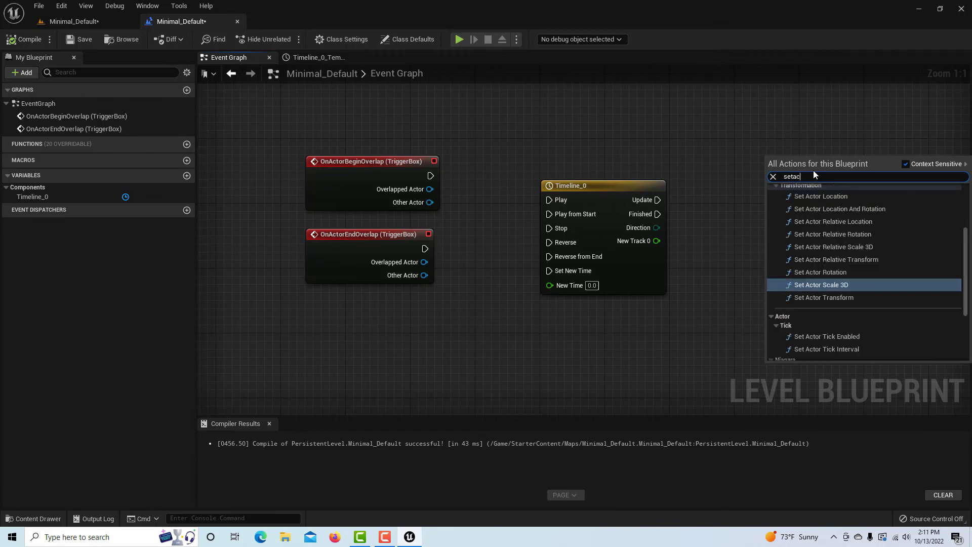
left_click(832, 234)
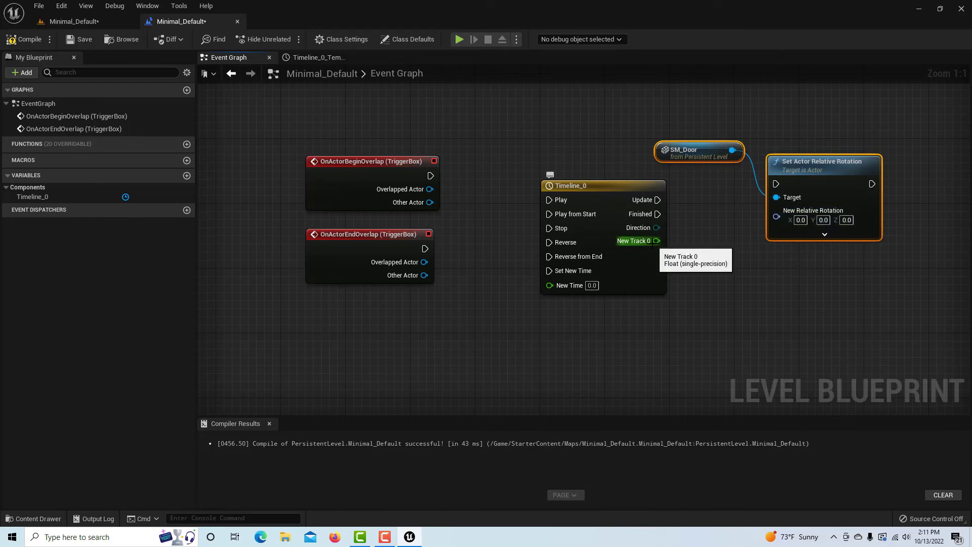
Step: Split the New Relative Rotation pin and feed the timeline's New Track 0 output into its Z (Yaw) input
right_click(773, 215)
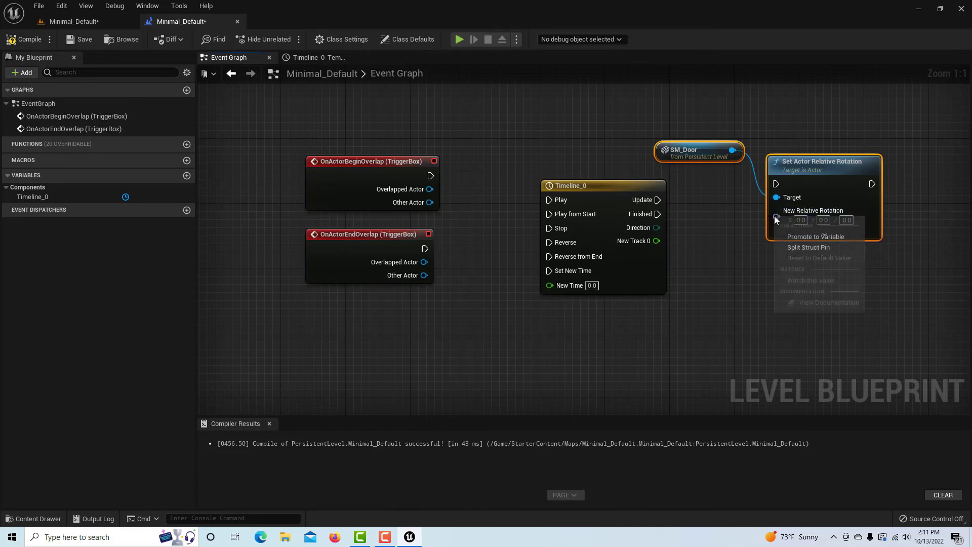
left_click(799, 248)
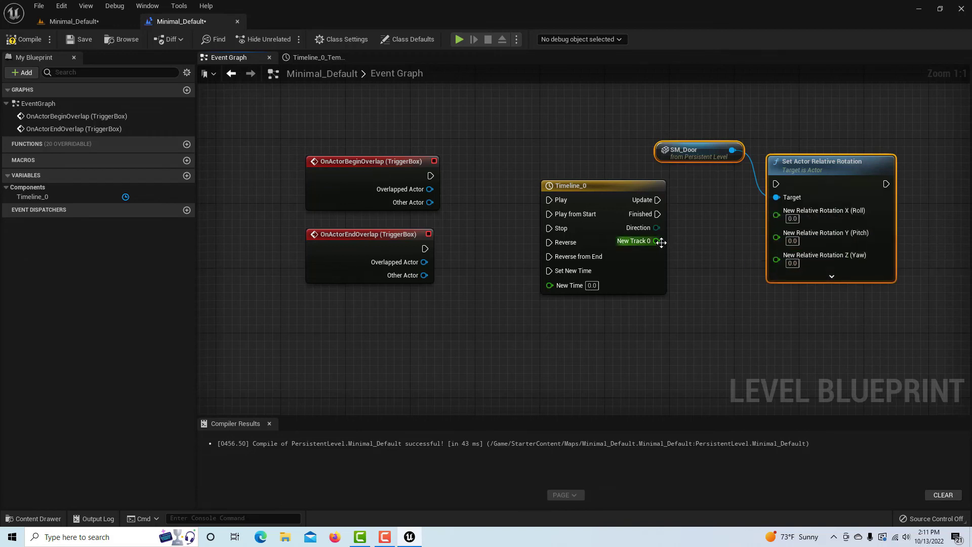
left_click_drag(657, 241, 784, 260)
Step: Wire begin overlap to Play, end overlap to Reverse and the timeline's Update to Set Actor Relative Rotation, then compile and save the blueprint
left_click_drag(430, 175, 550, 200)
left_click_drag(425, 248, 548, 240)
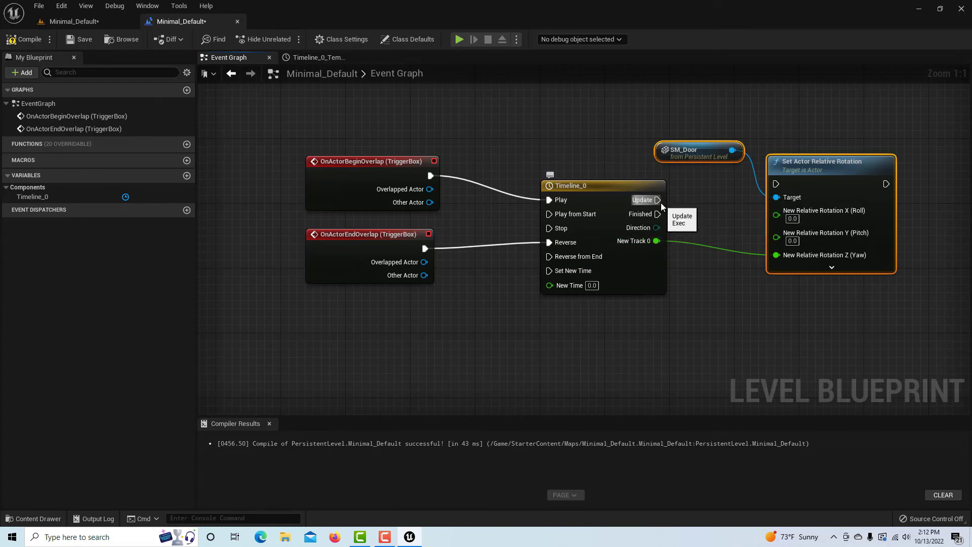
left_click_drag(658, 200, 776, 184)
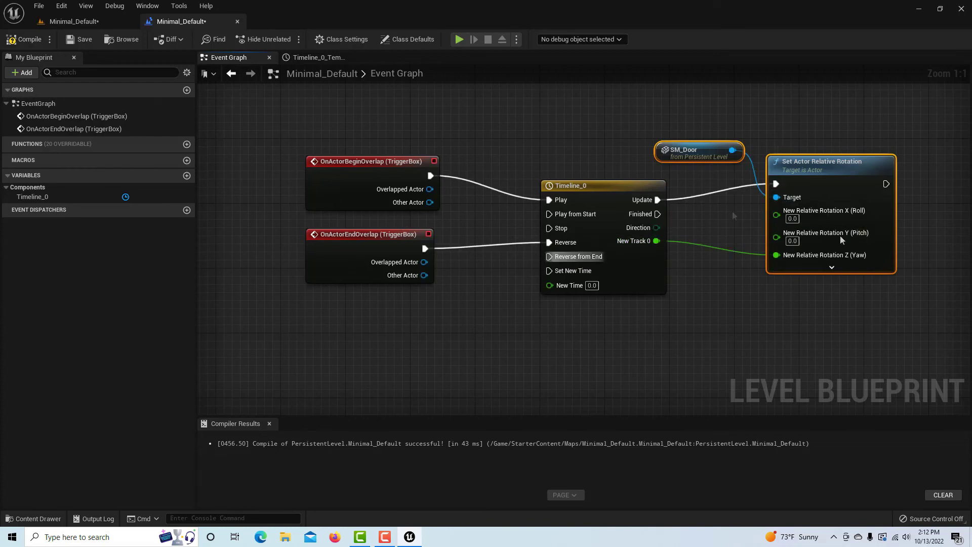
left_click(46, 41)
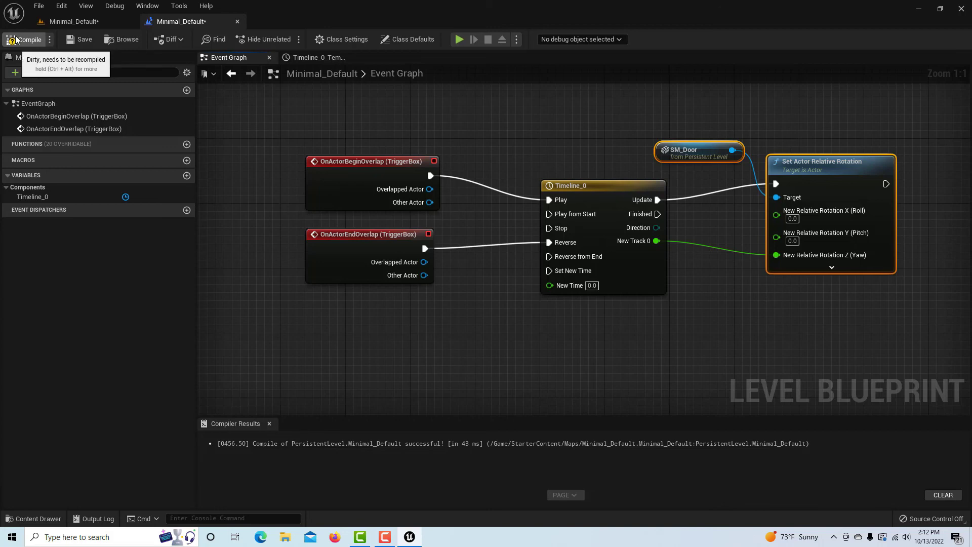
left_click(74, 40)
Step: Play the level and move back and forth through the doorway to test the door's opening and closing from both sides
left_click(83, 22)
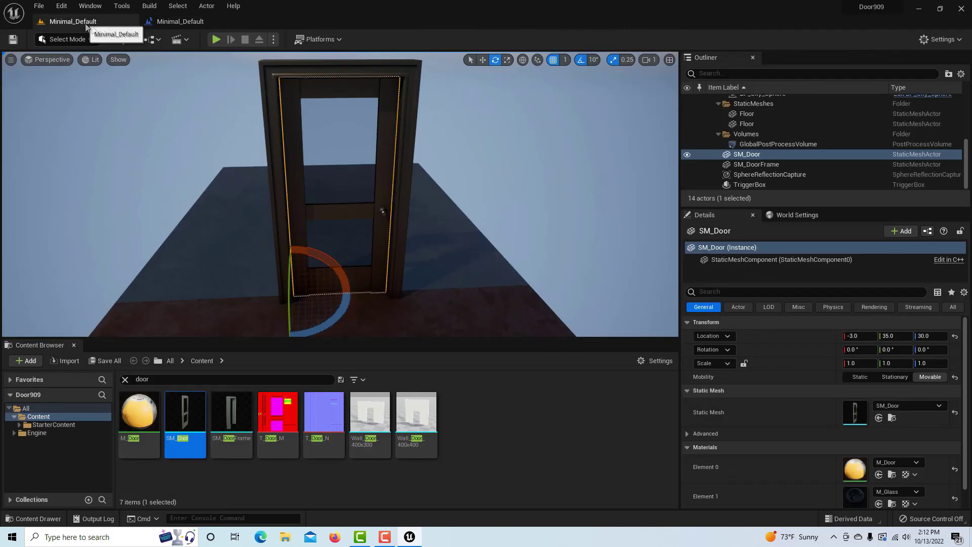
left_click(216, 40)
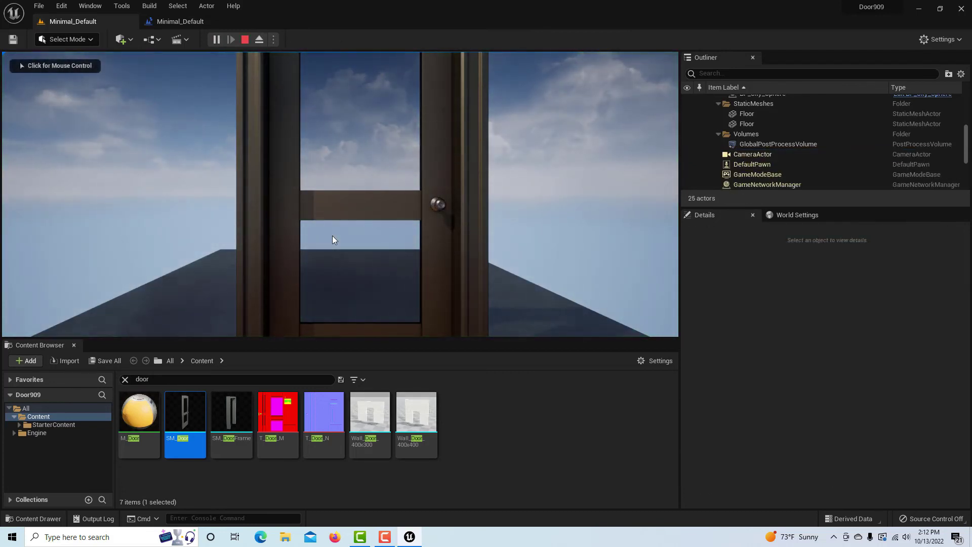
left_click(339, 235)
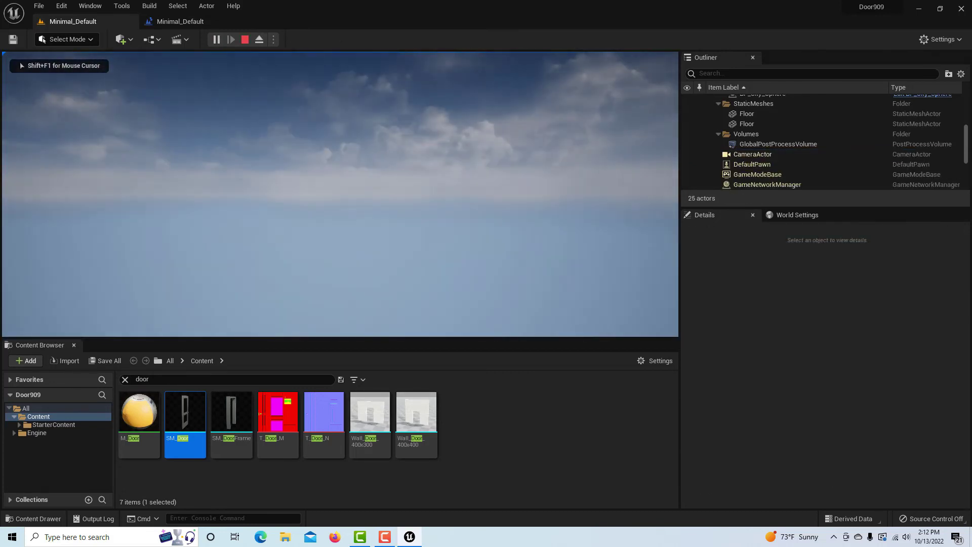
key("w")
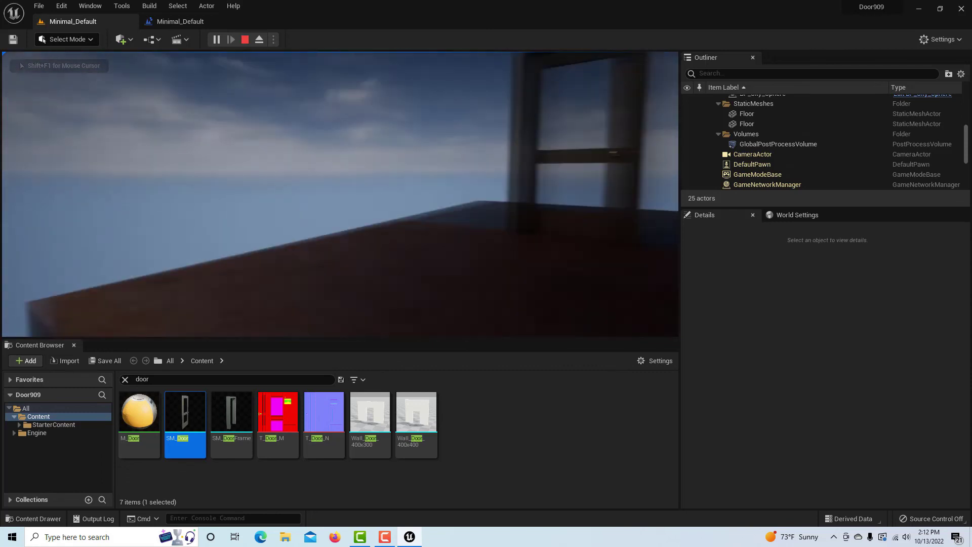
key("w")
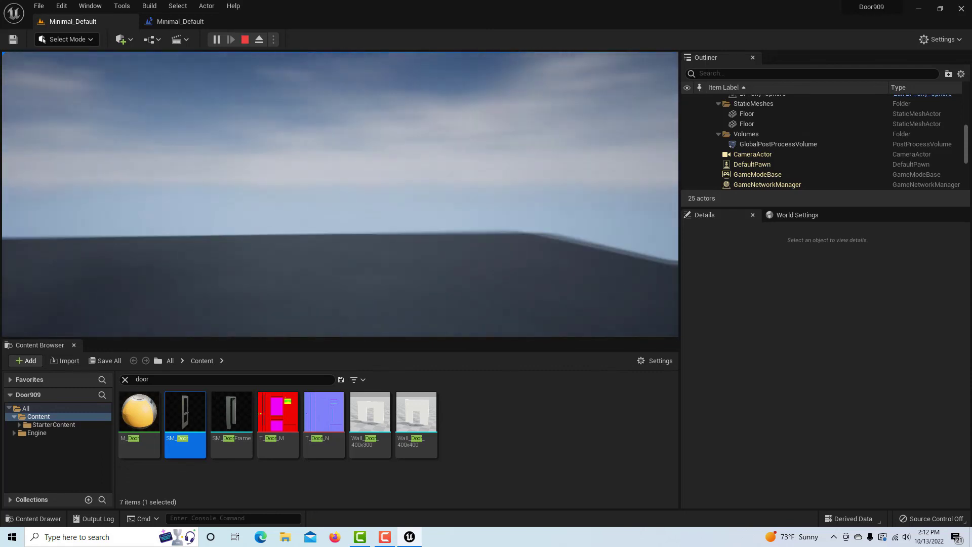
key("w")
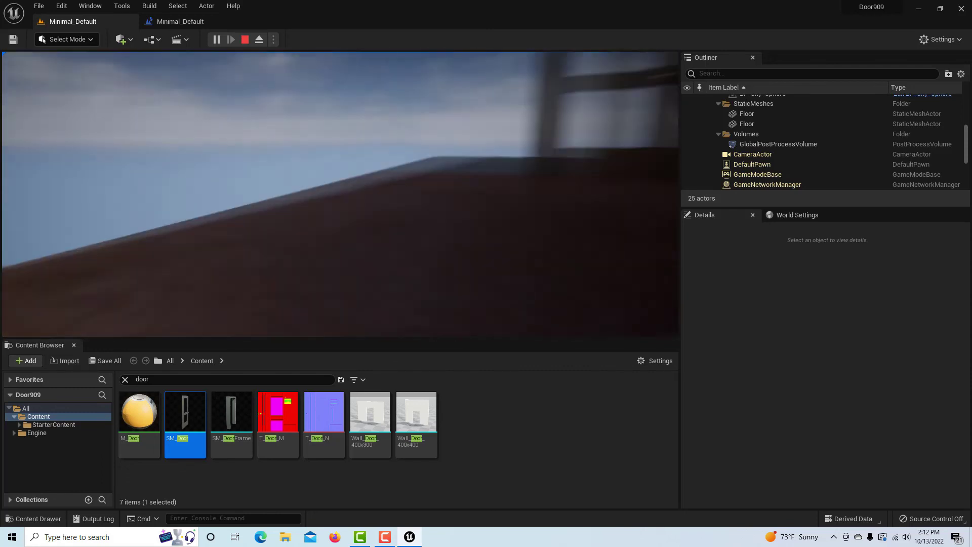
key("w")
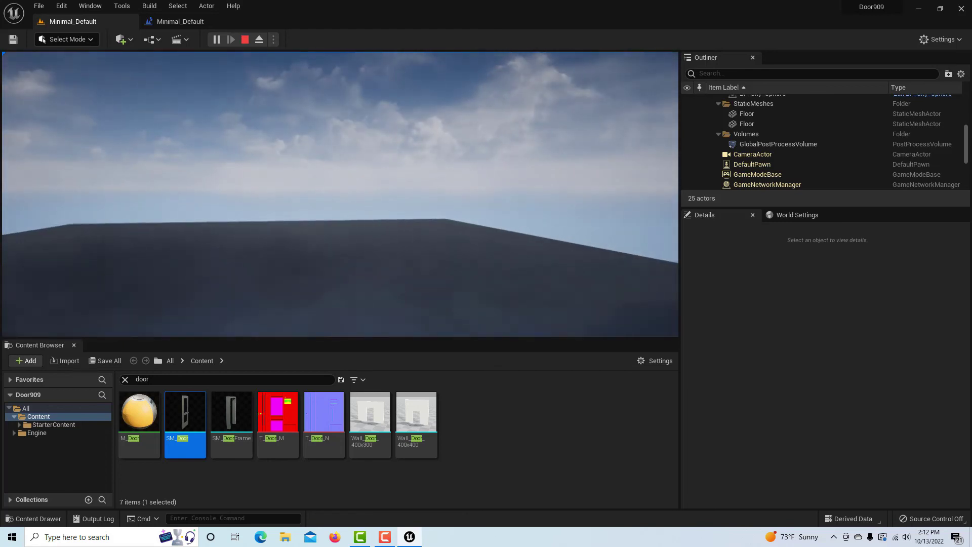
key("s")
key("s")
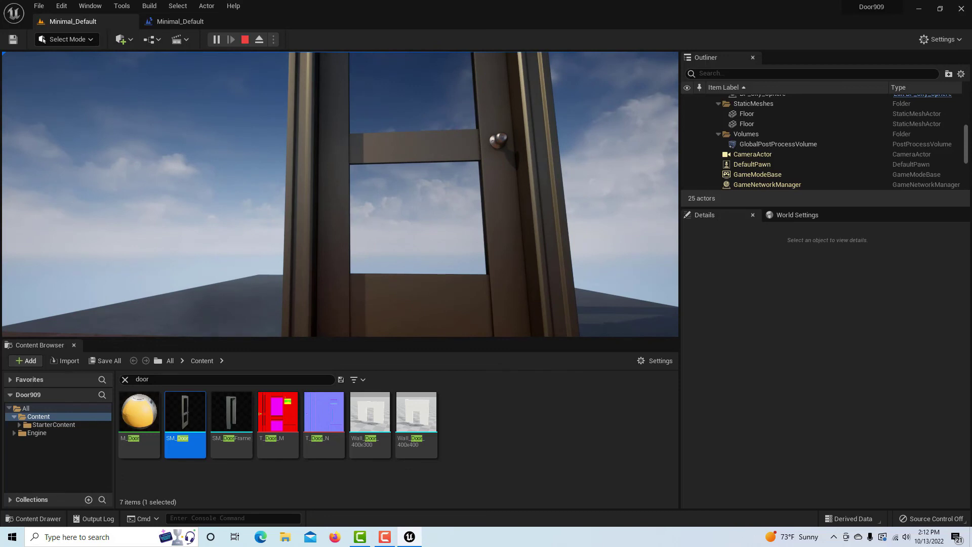
key("s")
key("w")
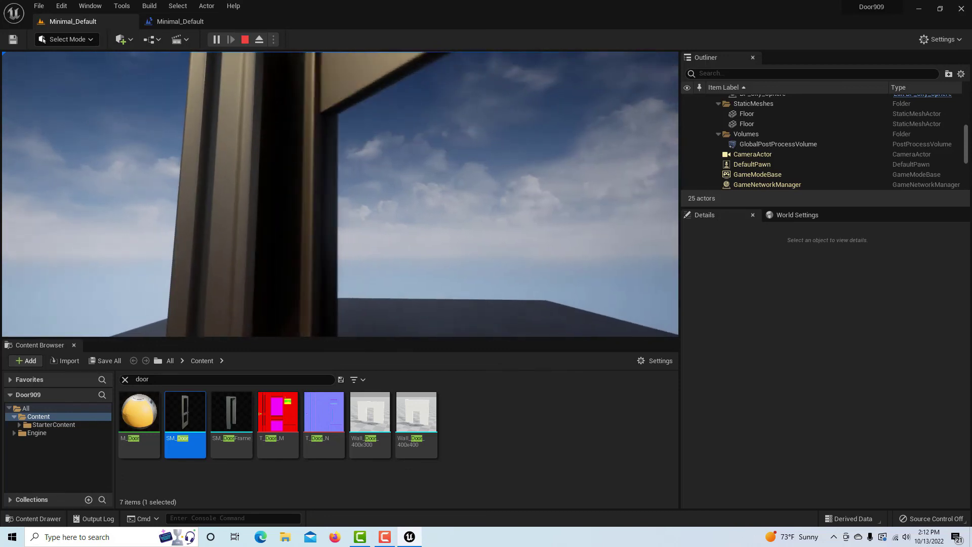
key("w")
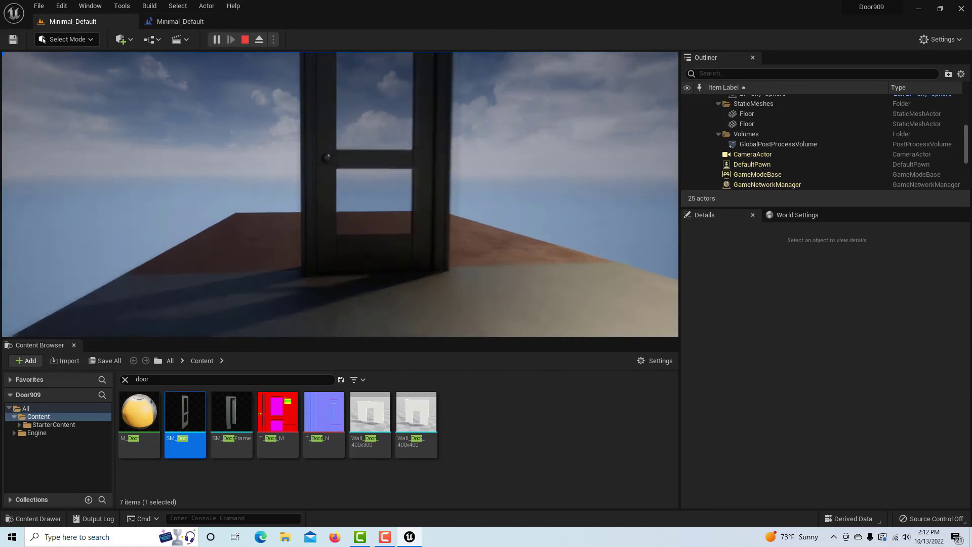
key("w")
key("w")
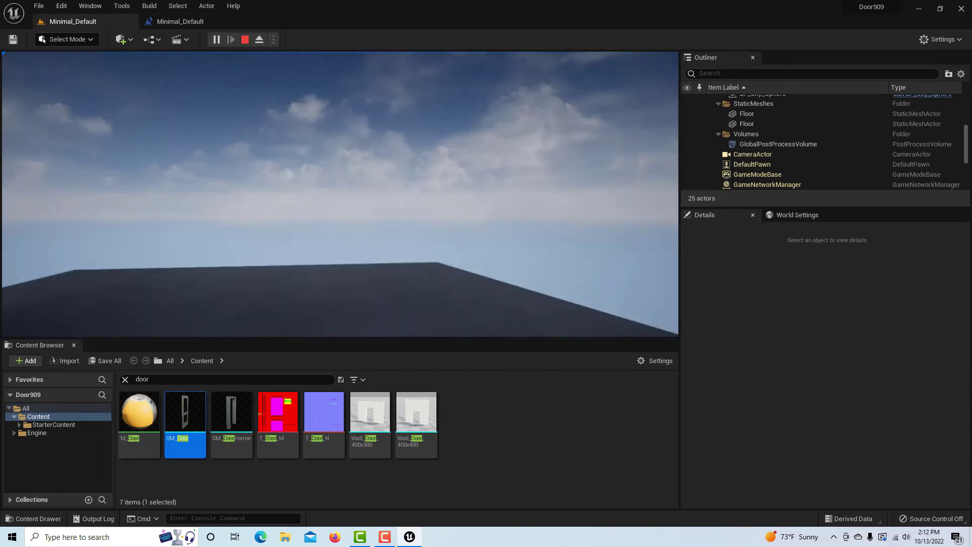
key("s")
key("w")
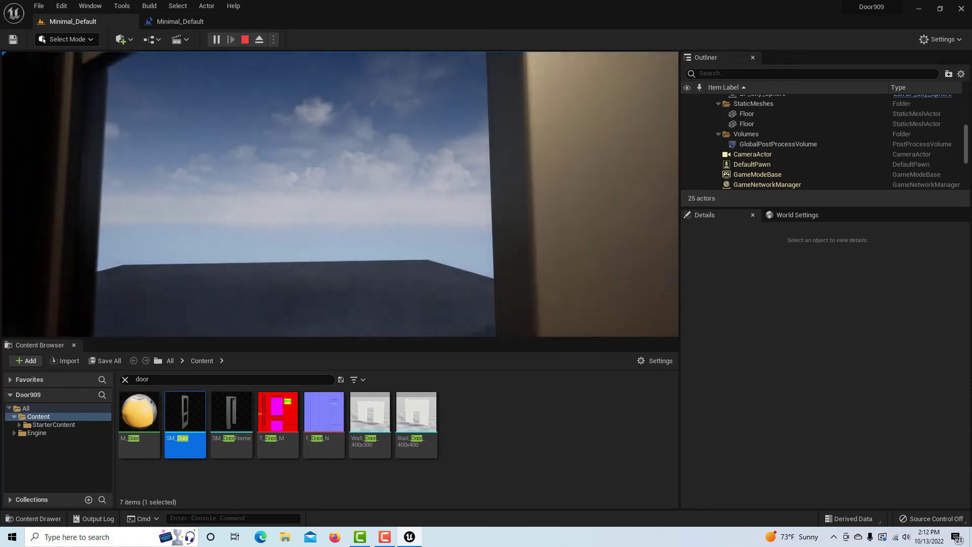
key("w")
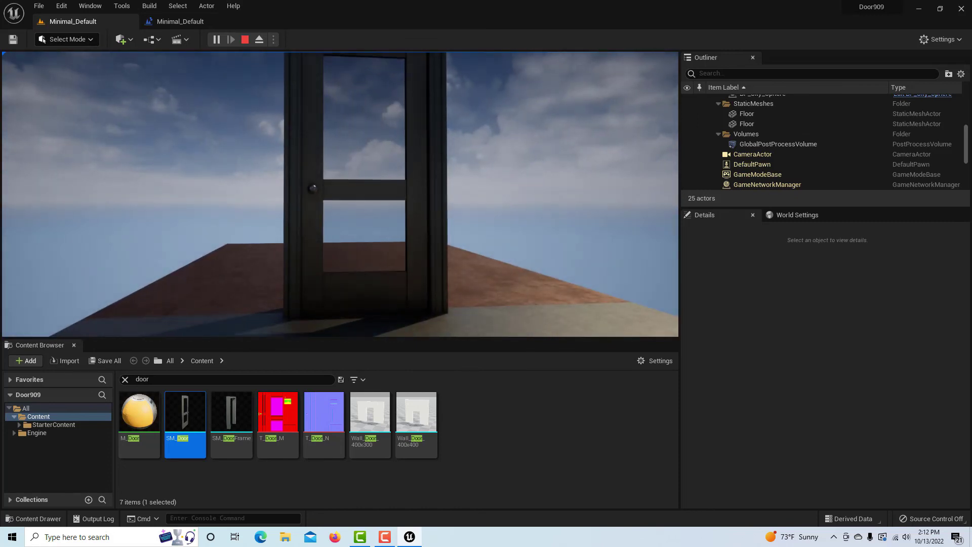
key("w")
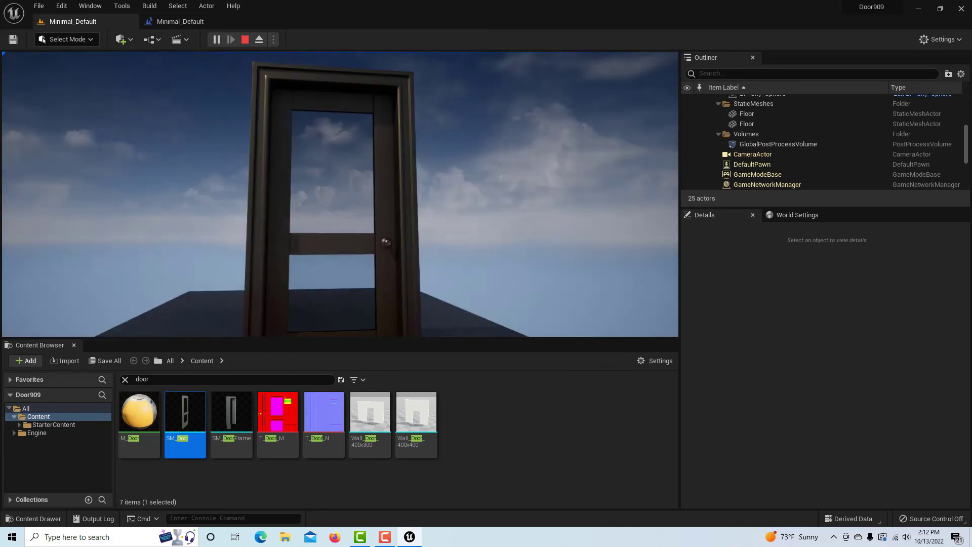
key("s")
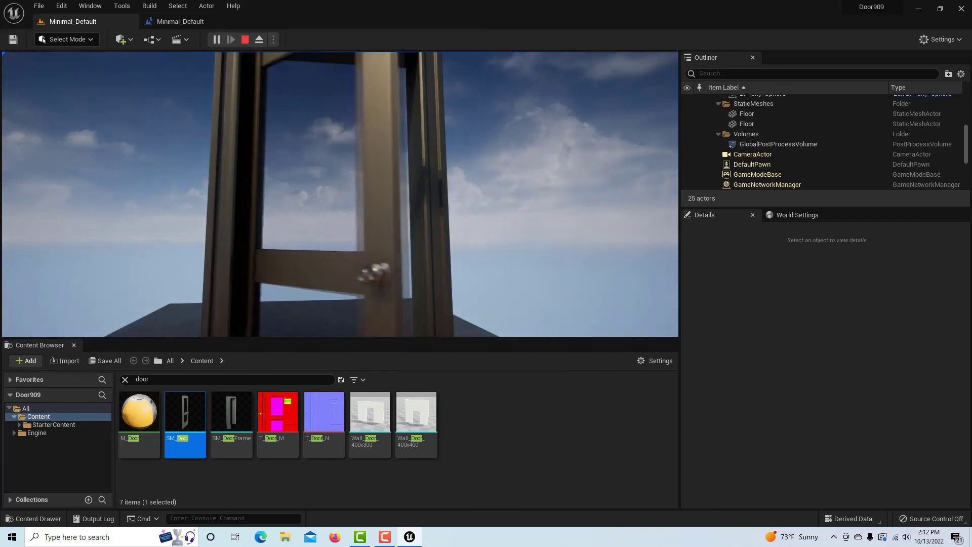
key("w")
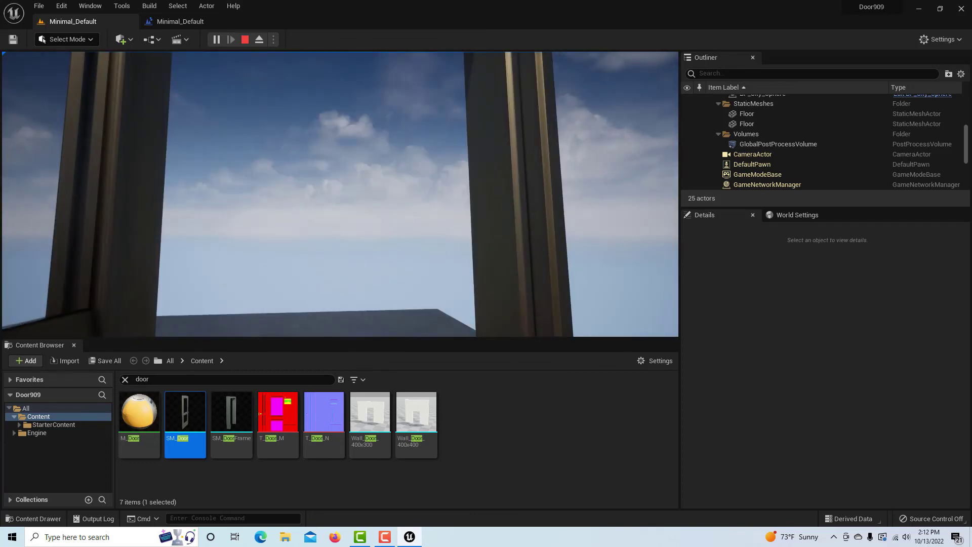
key("s")
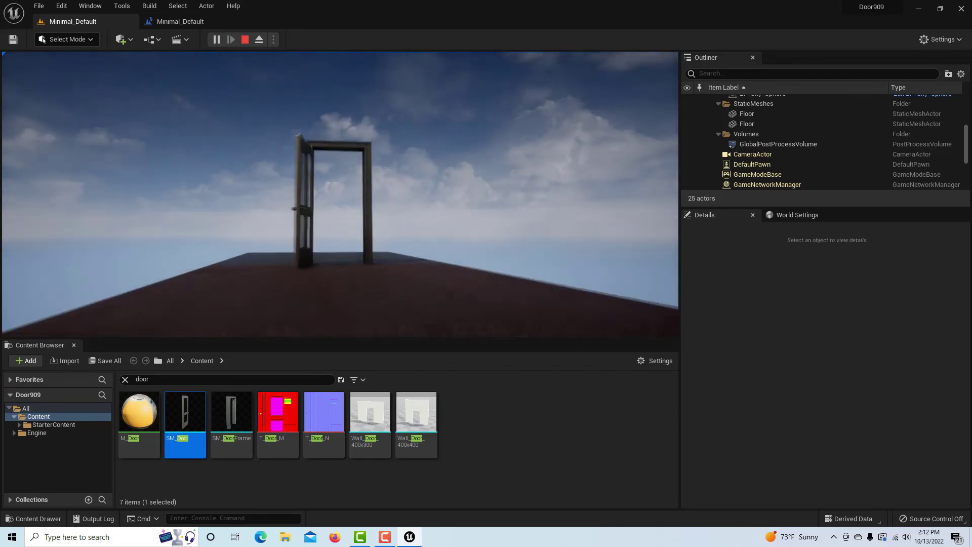
key("w")
key("s")
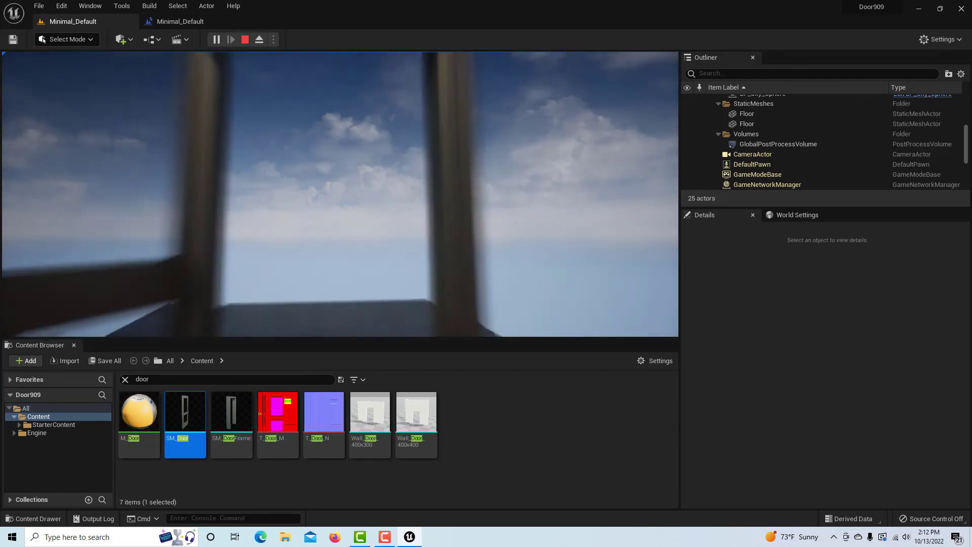
key("w")
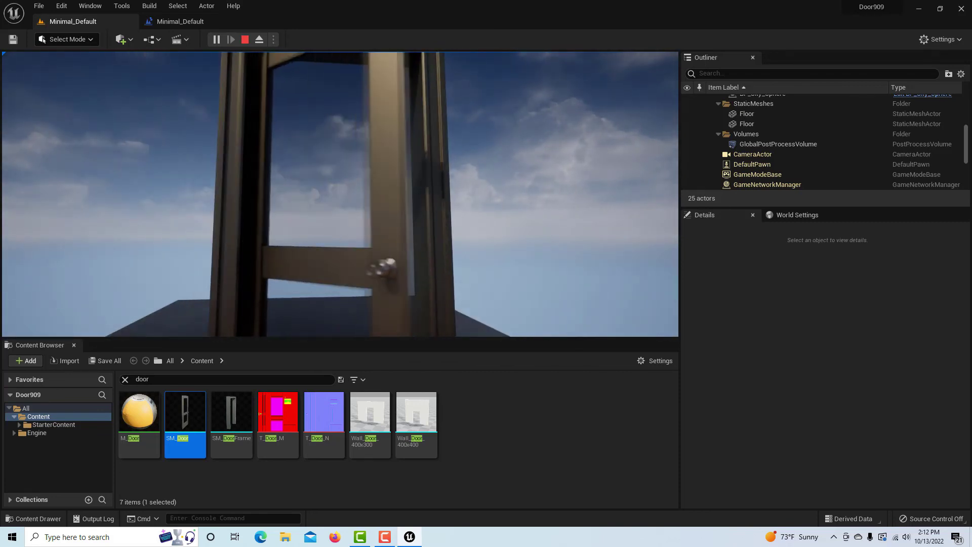